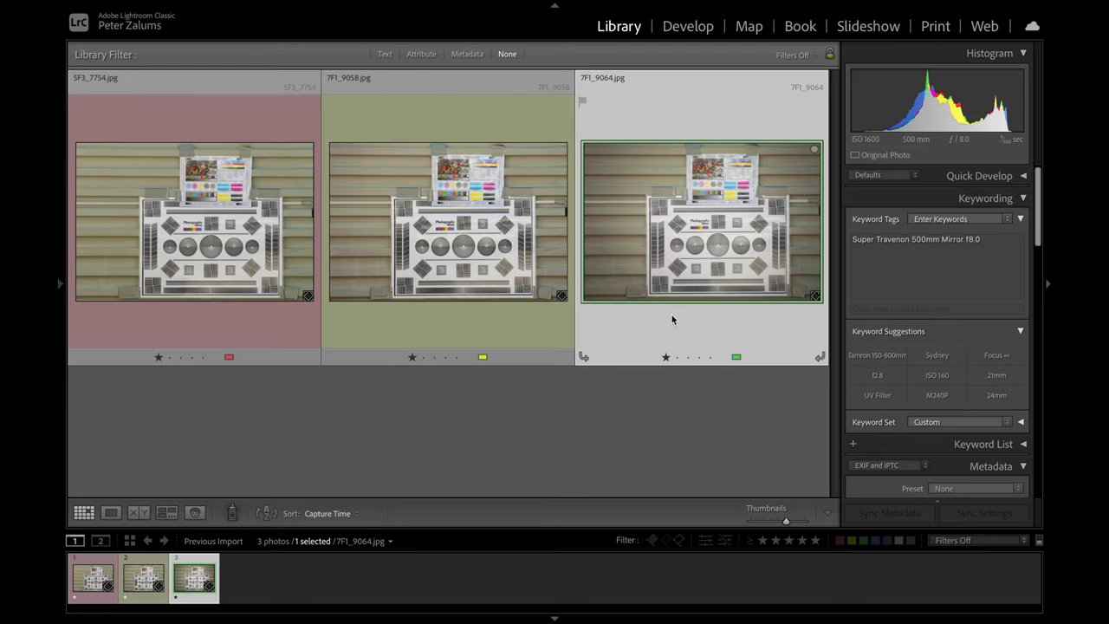
left_click(245, 233)
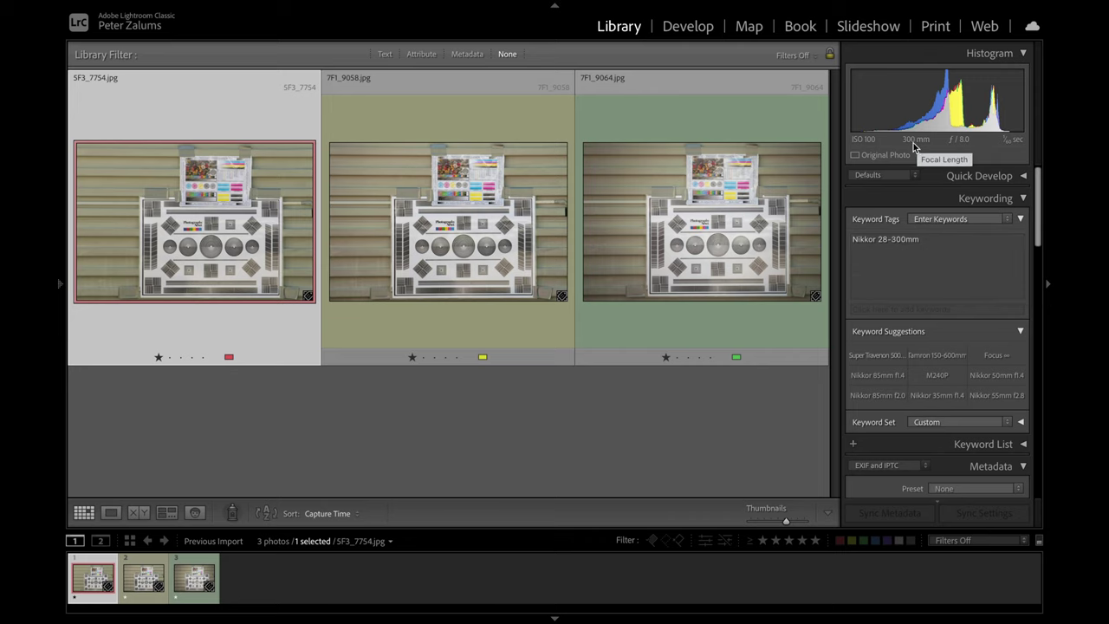
left_click(520, 317)
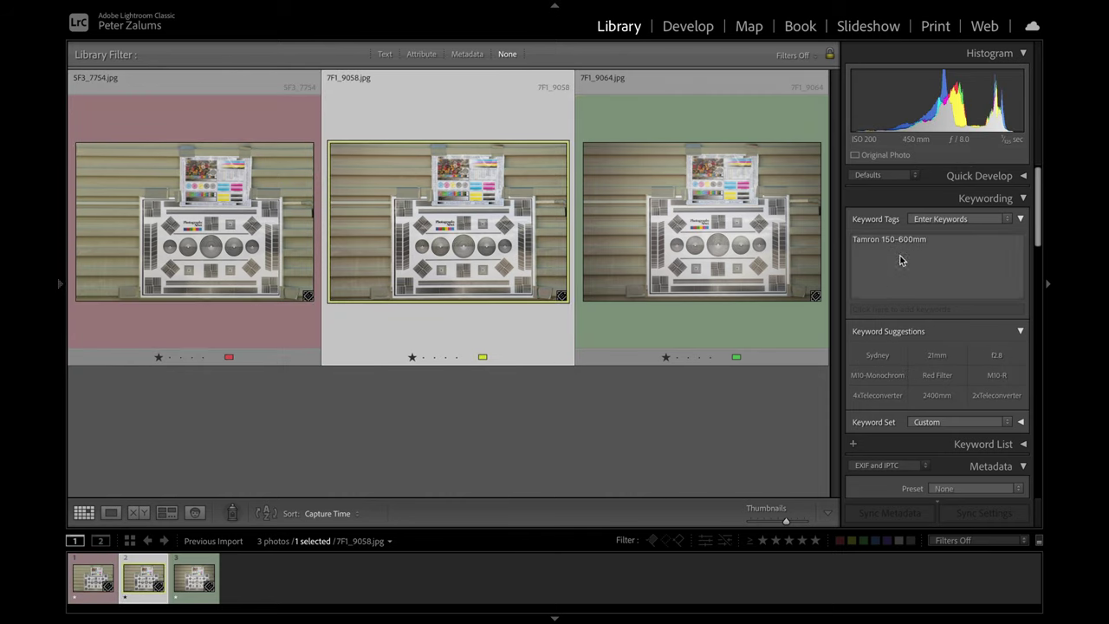
left_click(766, 331)
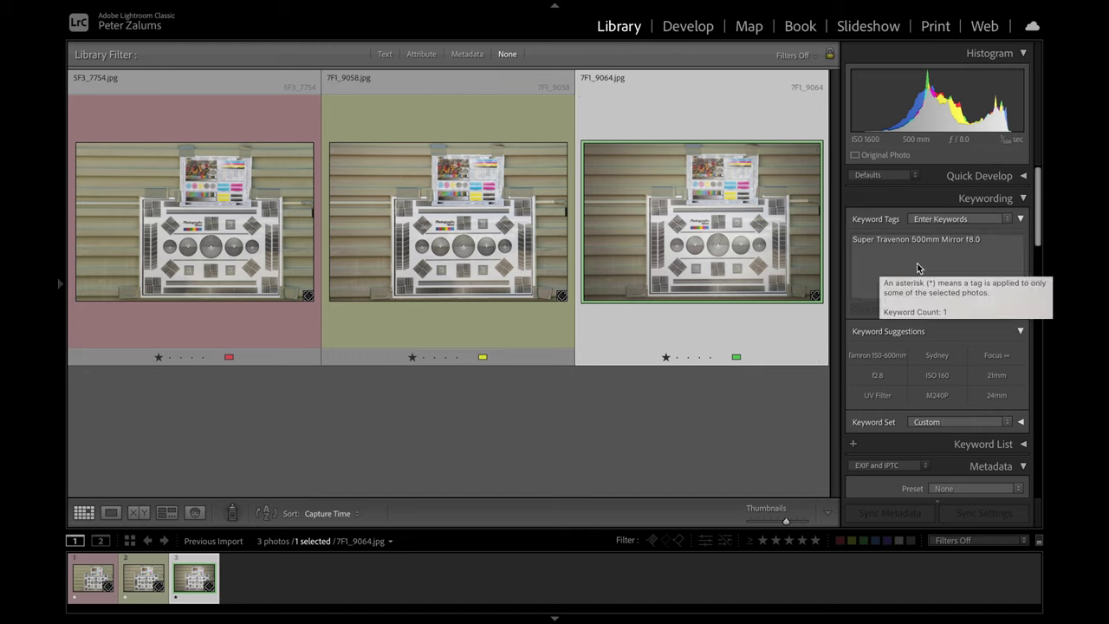
left_click(257, 324)
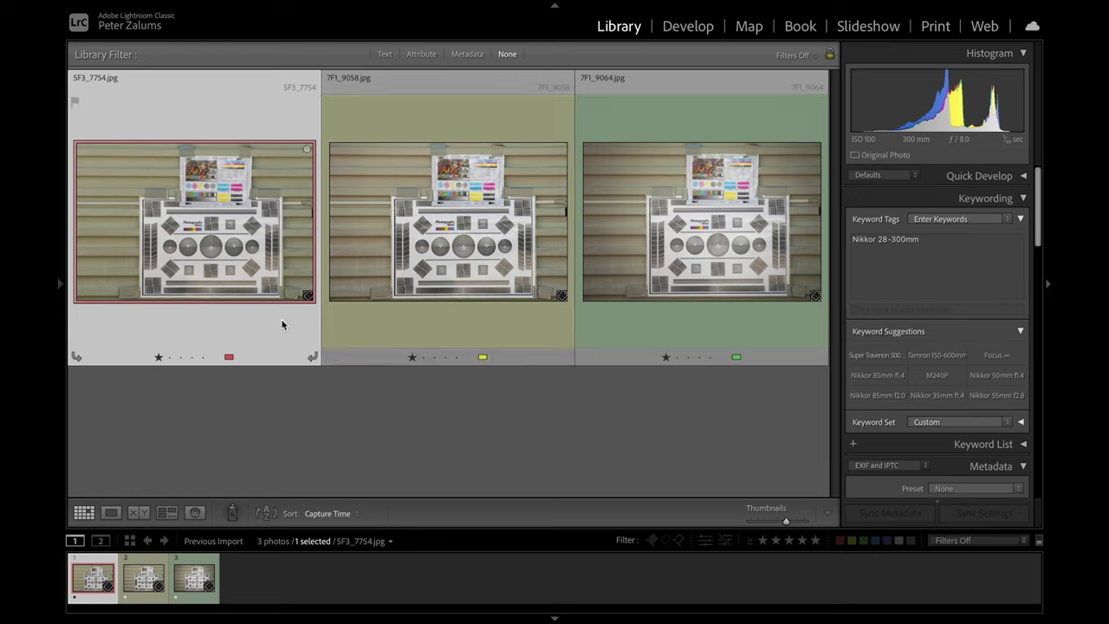
left_click(404, 319)
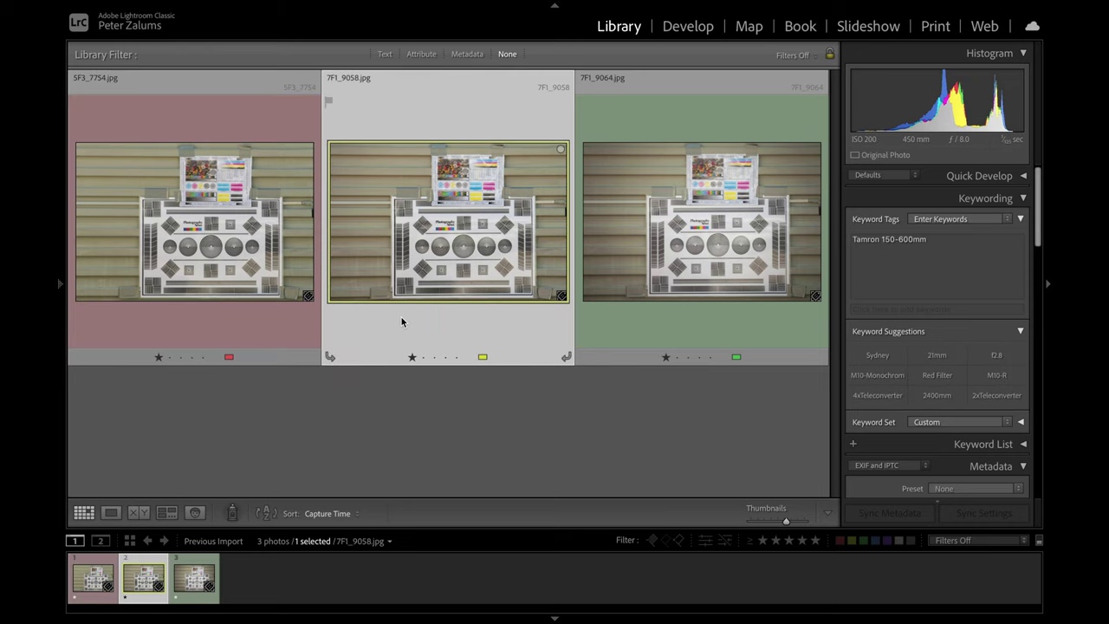
left_click(290, 327)
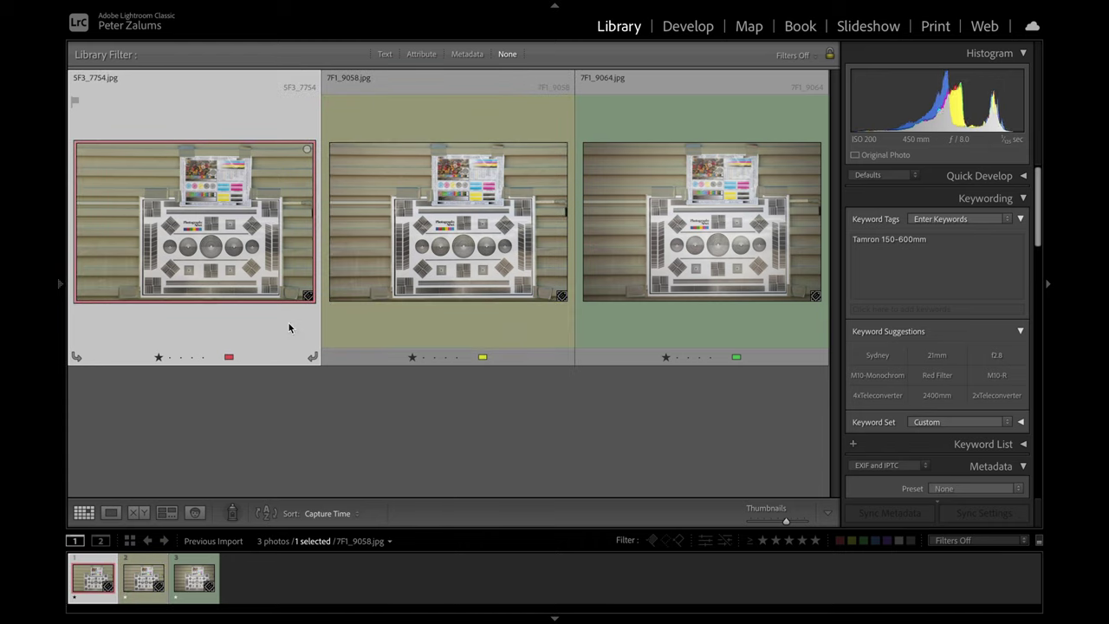
left_click(344, 330)
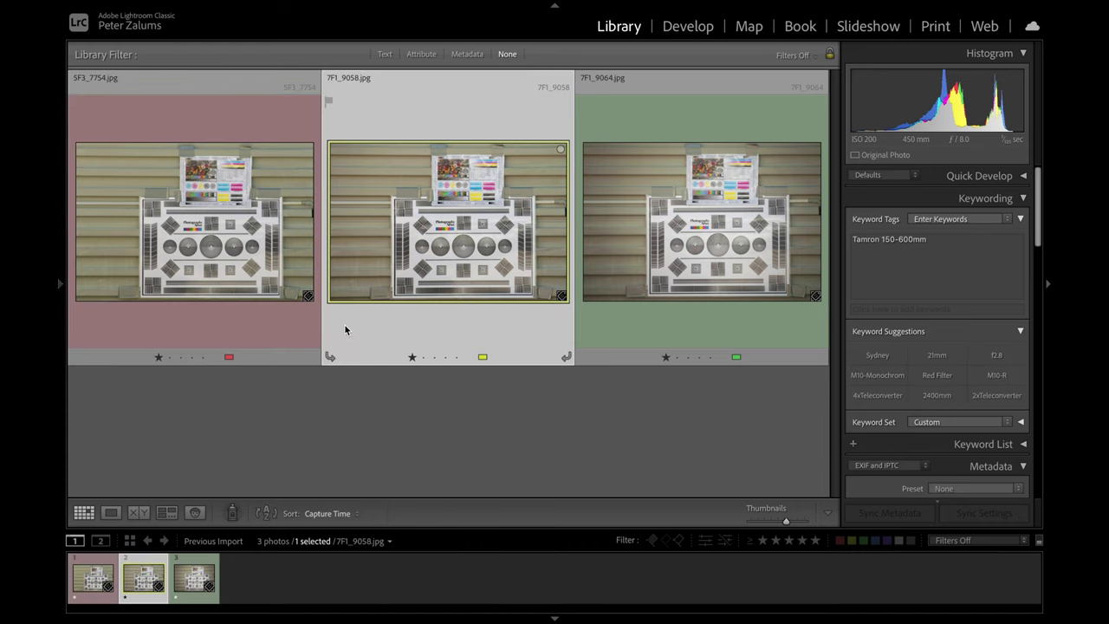
left_click(295, 322)
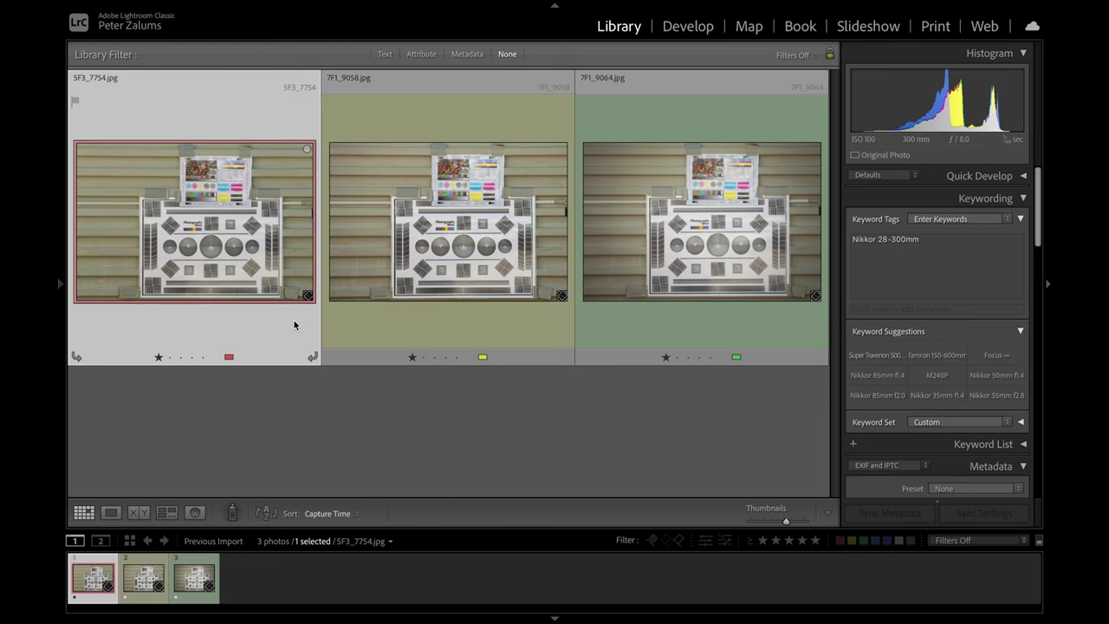
left_click(358, 327)
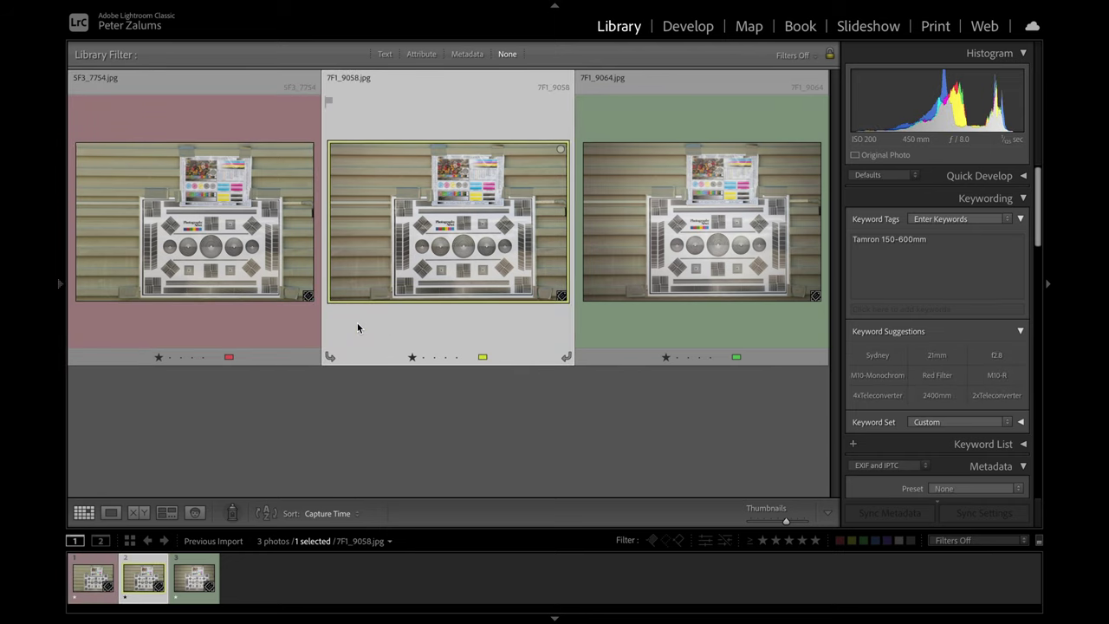
left_click(290, 323)
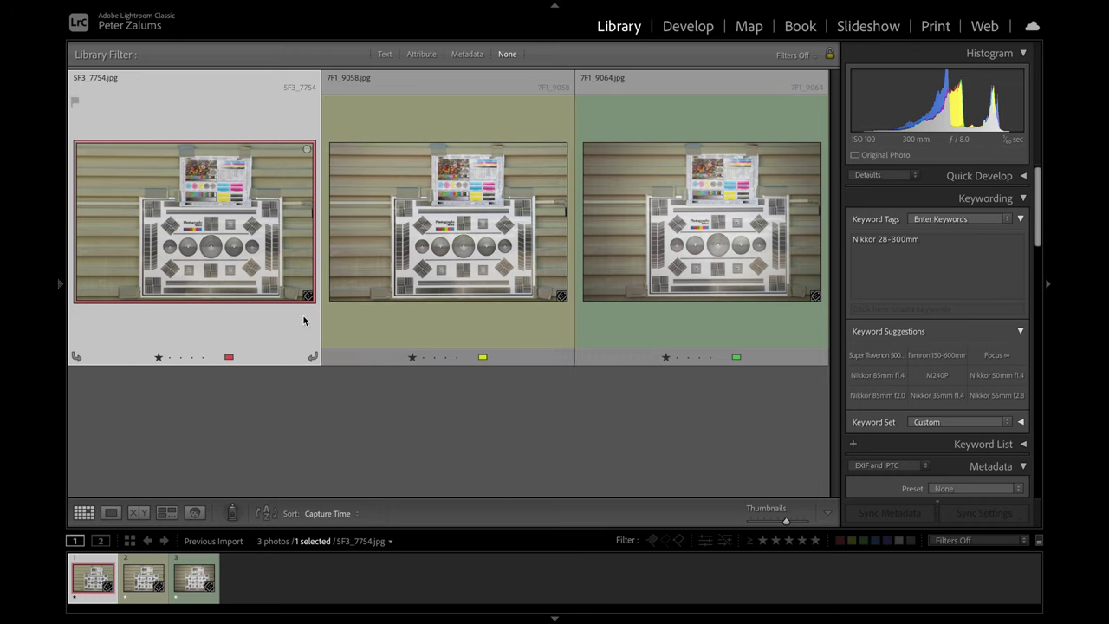
left_click(658, 320)
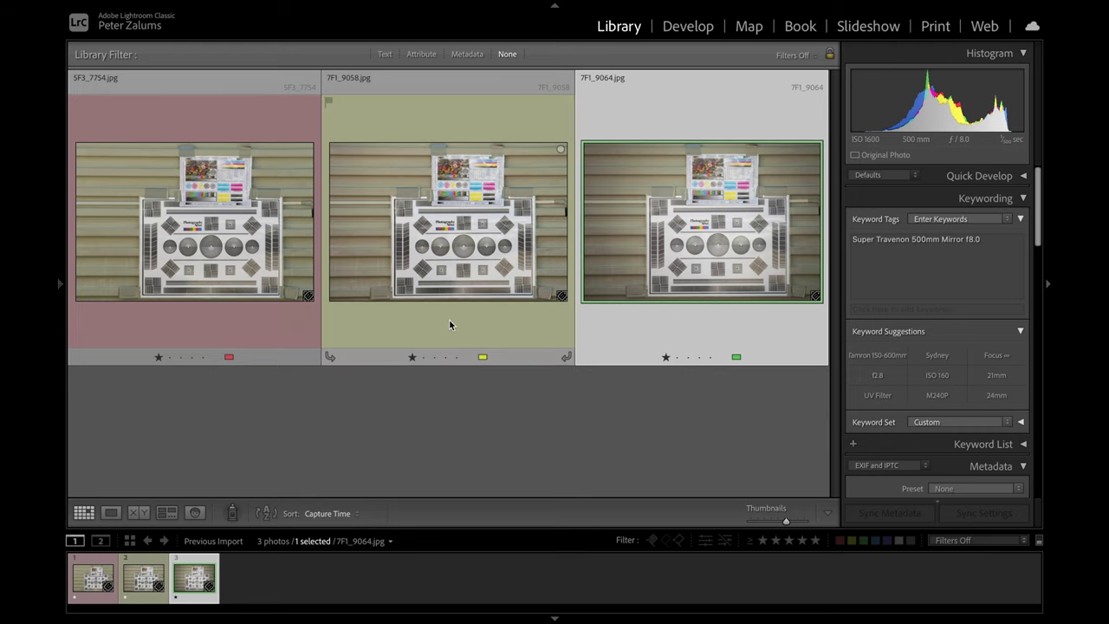
left_click(265, 335)
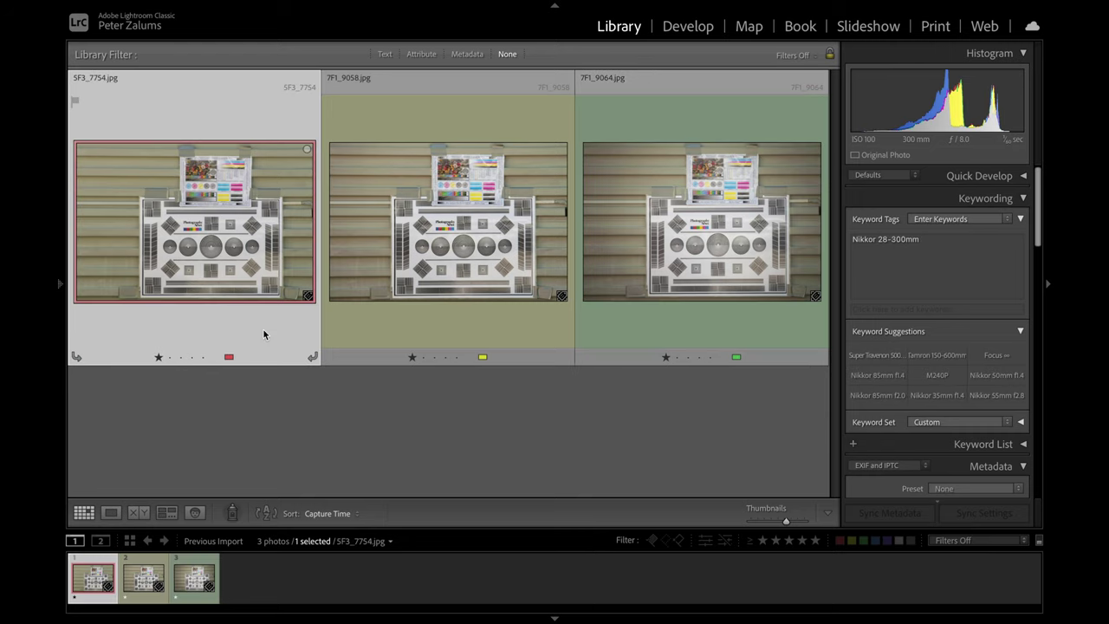
Step: Add the Tamron photo 7F1_9058 to 5F3_7754 and compare them at 300% on the centre circle
left_click(374, 324, "ctrl")
key("c")
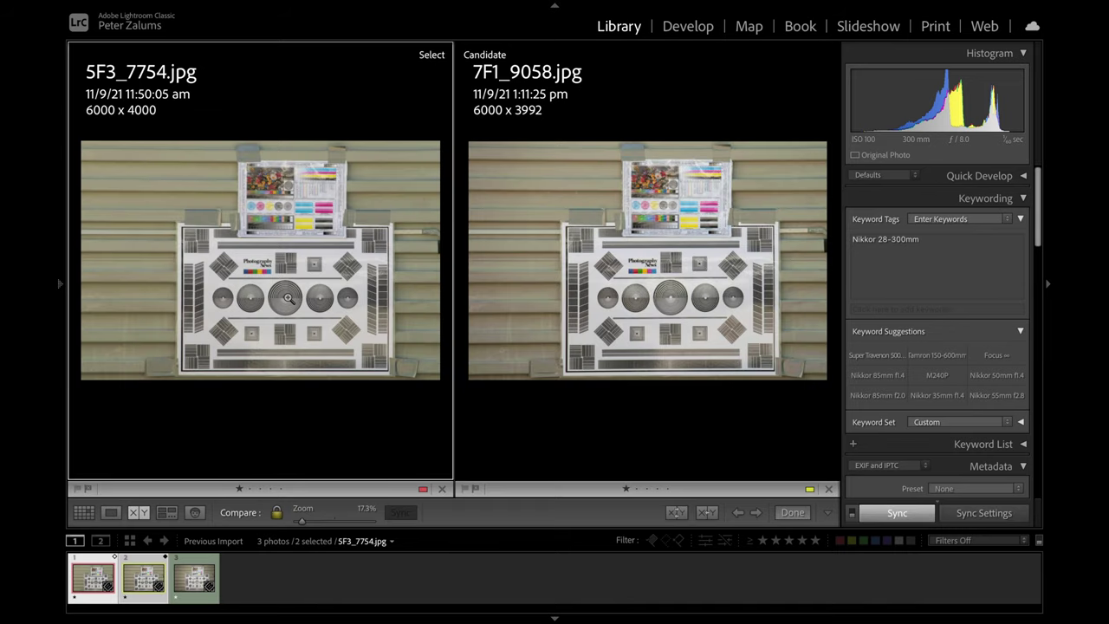
left_click(286, 298)
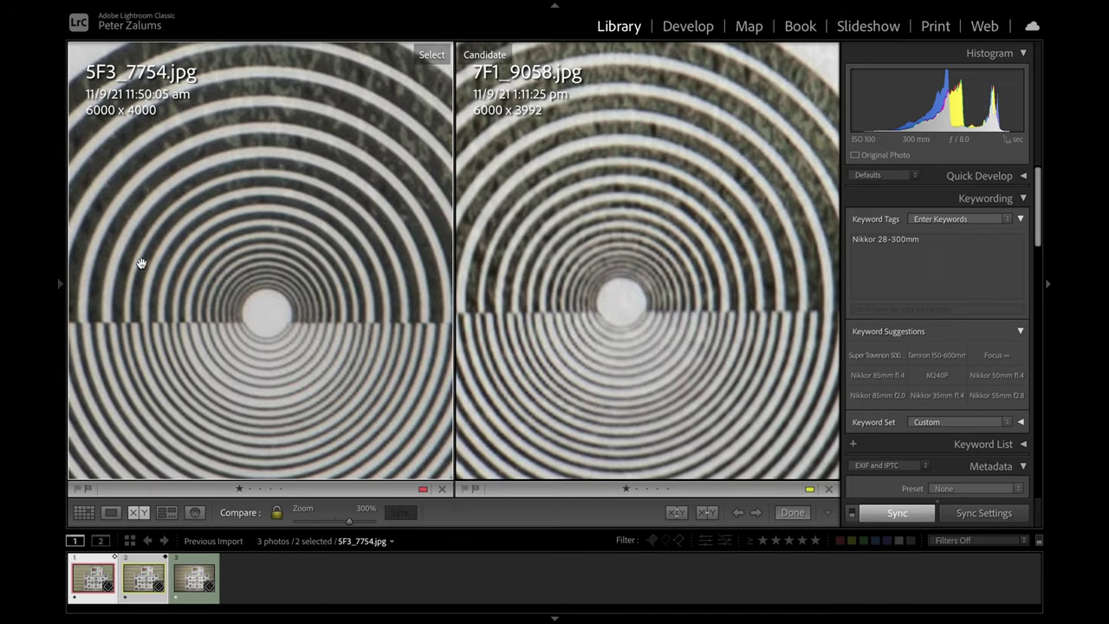
Step: Zoom the comparison out to 200%, hide the side panel, and make the Tamron candidate active
left_click(61, 283)
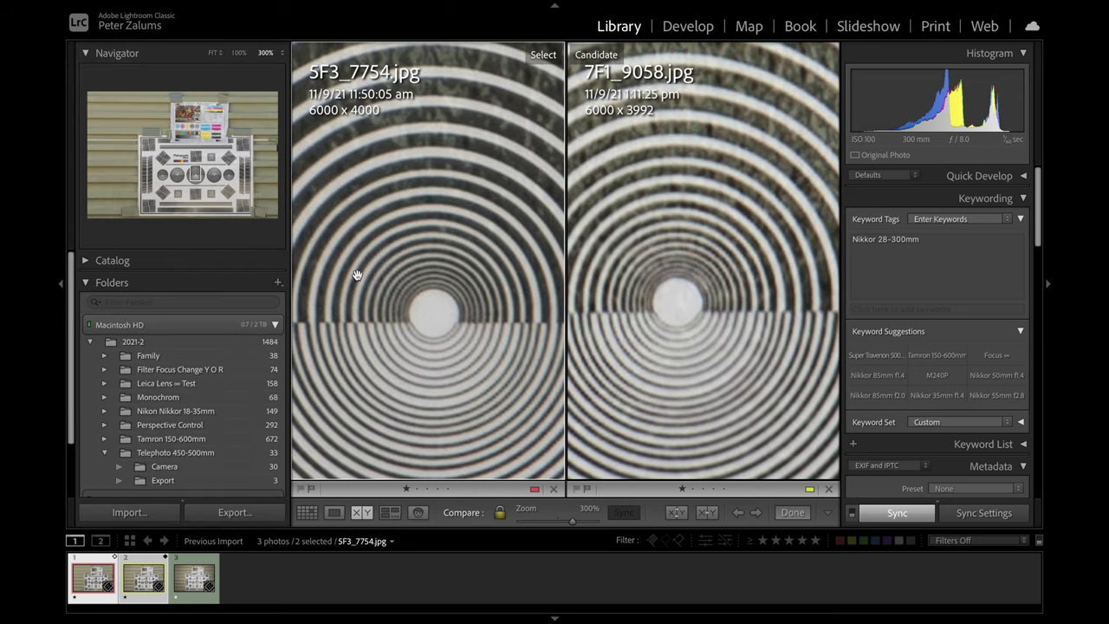
key("super+minus")
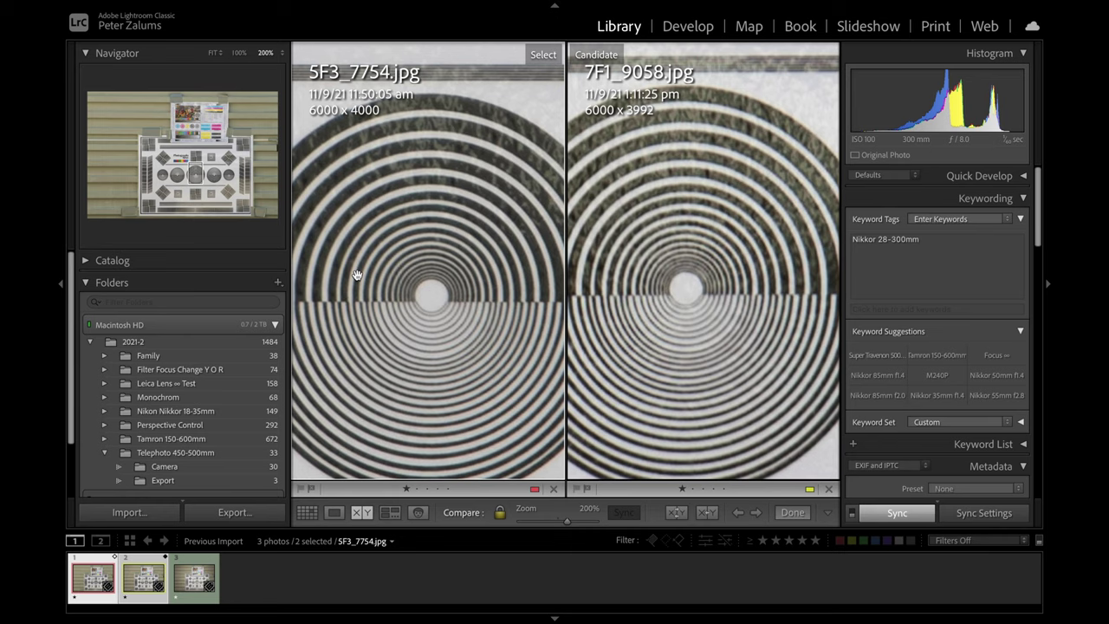
left_click(61, 286)
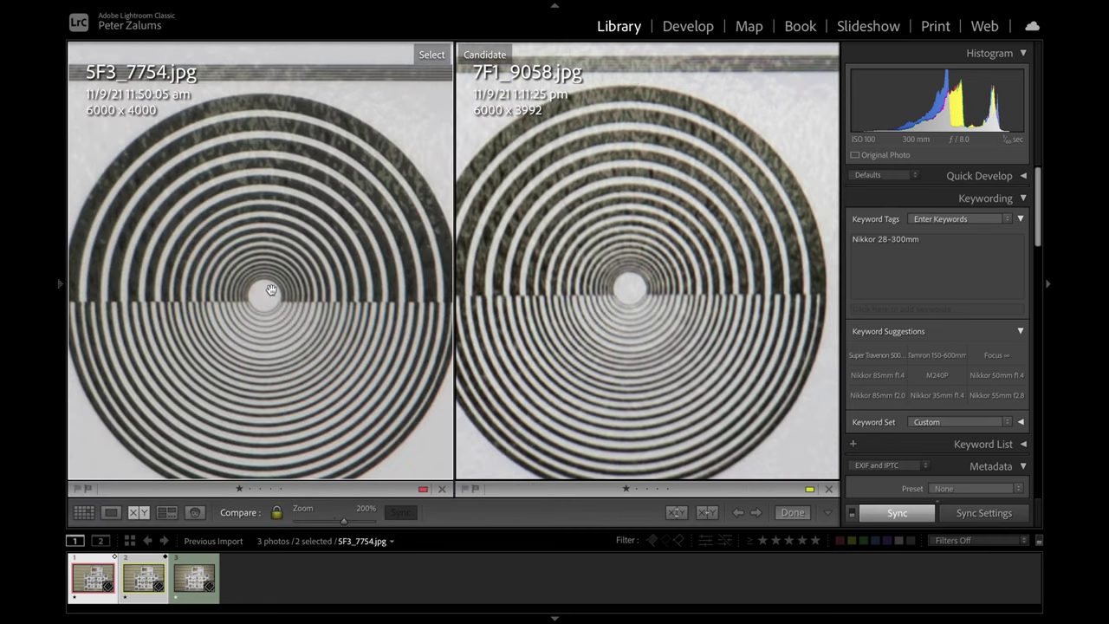
left_click(555, 303)
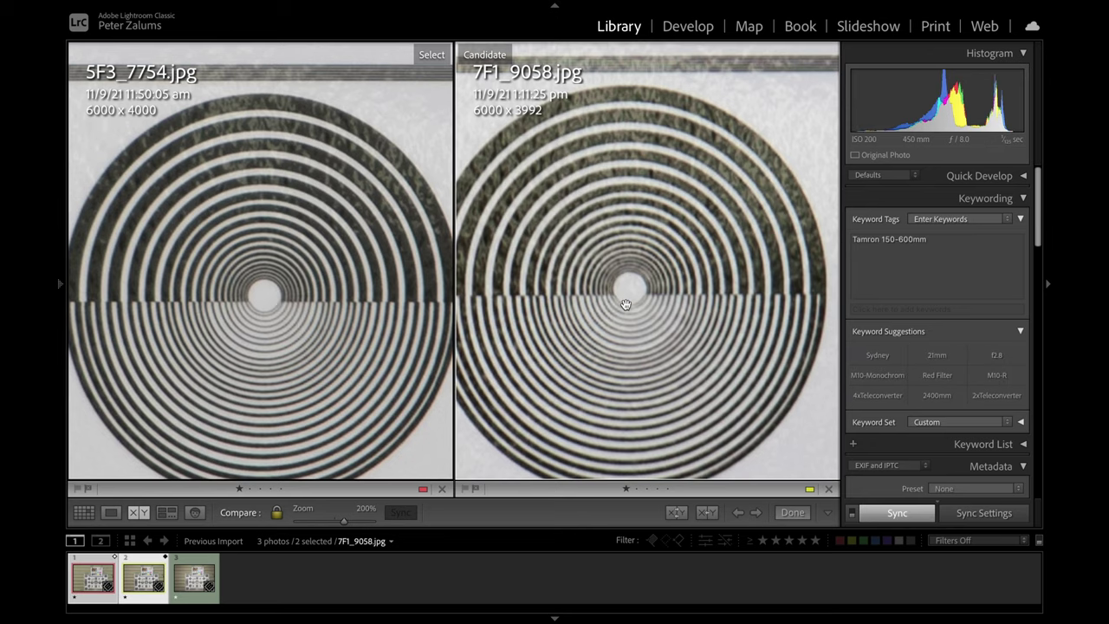
Step: Pan both synced 200% views up to the chart's top text above the flowers
scroll(376, 305, "up", 1)
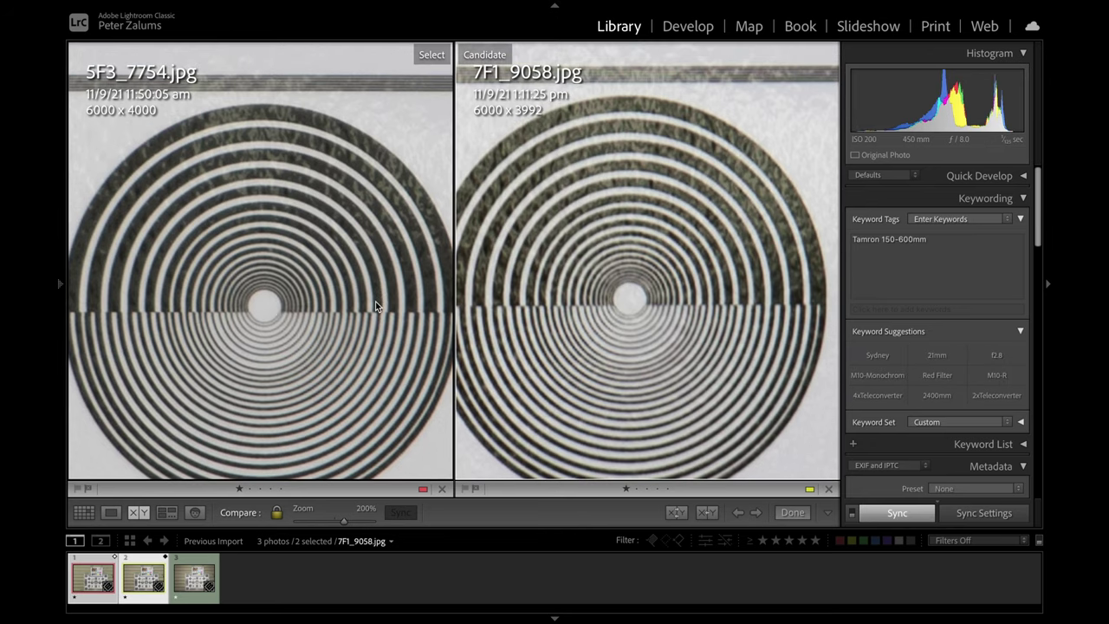
scroll(376, 305, "left", 5)
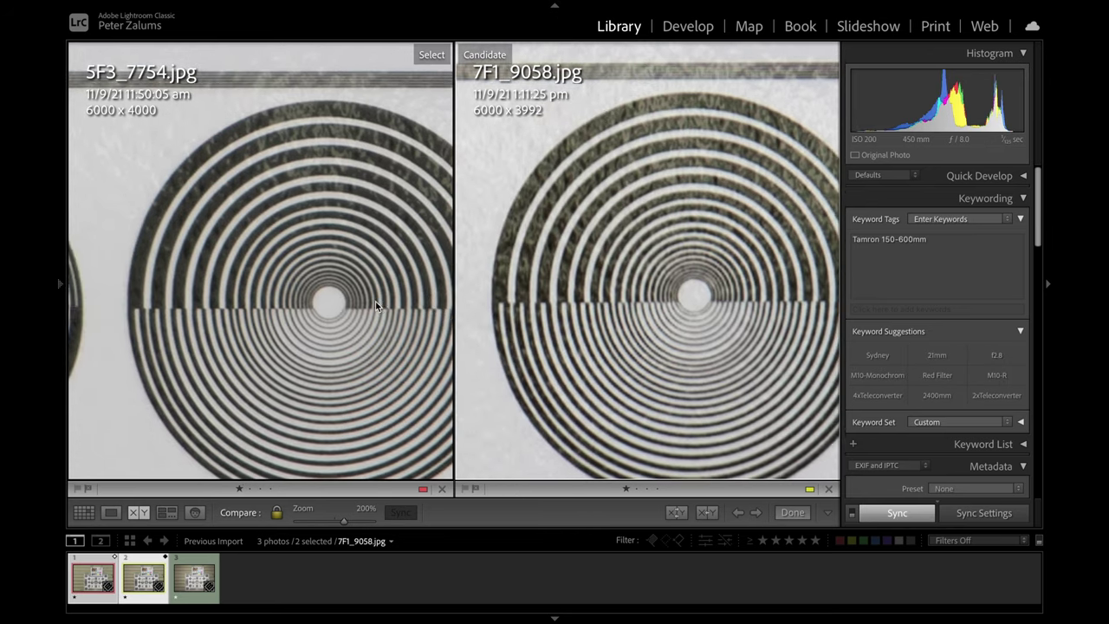
scroll(376, 305, "right", 1)
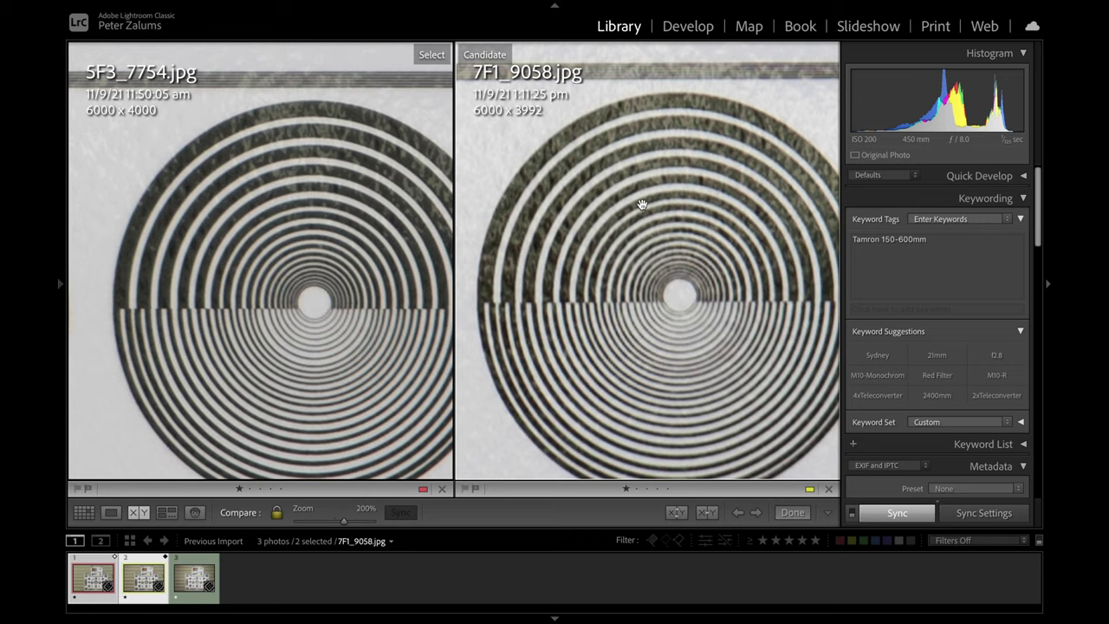
scroll(643, 204, "up", 5)
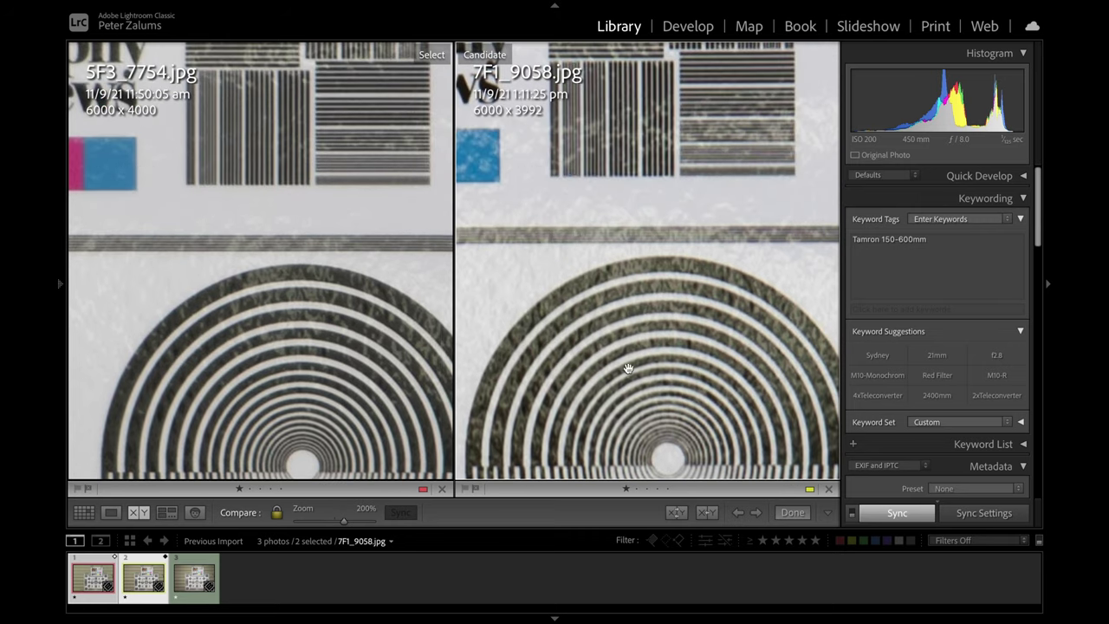
scroll(601, 355, "up", 5)
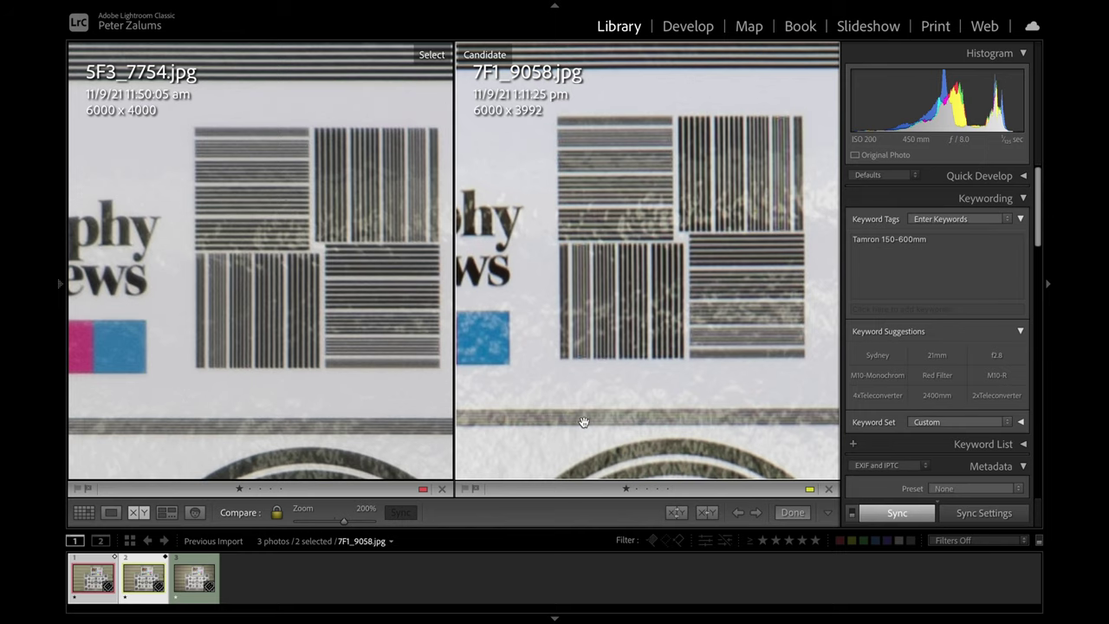
scroll(574, 433, "down", 3)
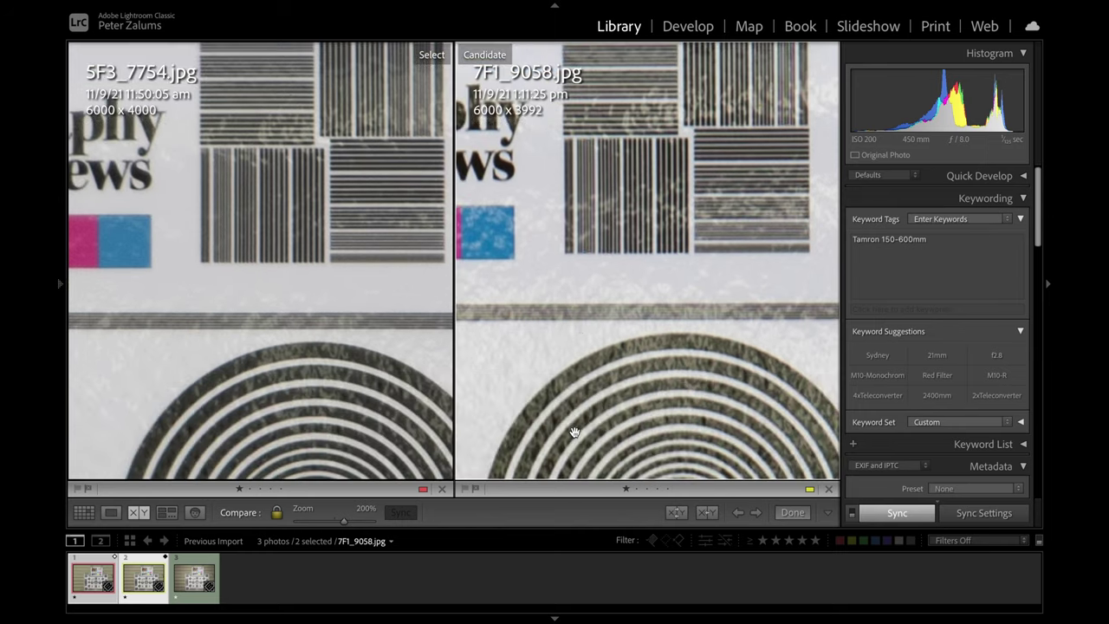
scroll(574, 433, "up", 4)
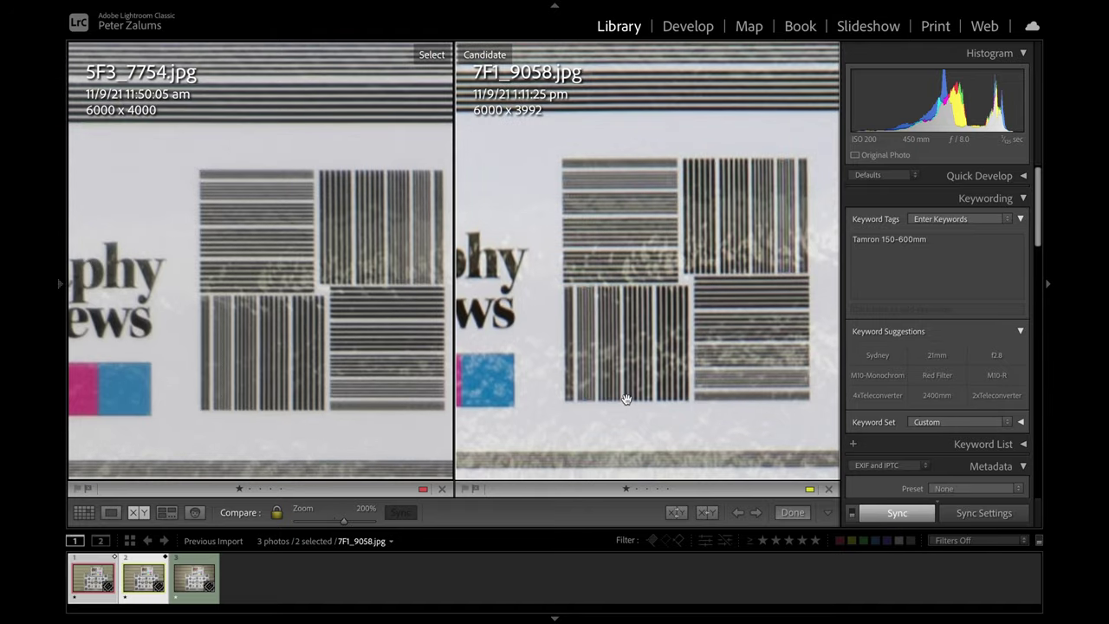
scroll(626, 399, "up", 3)
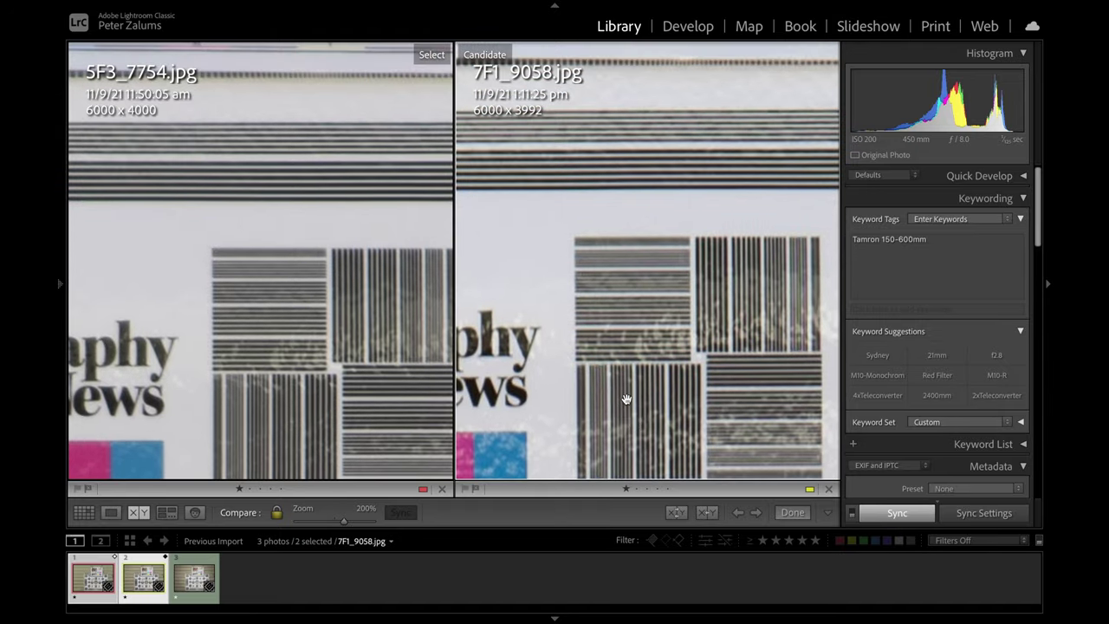
scroll(591, 271, "up", 2)
scroll(592, 271, "up", 4)
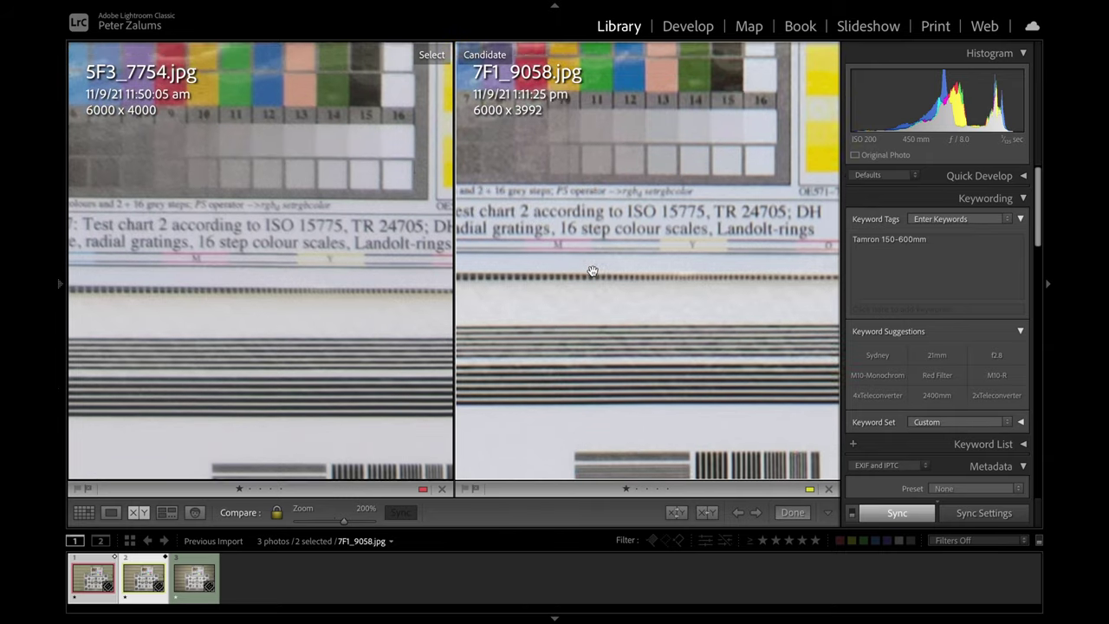
scroll(559, 241, "up", 5)
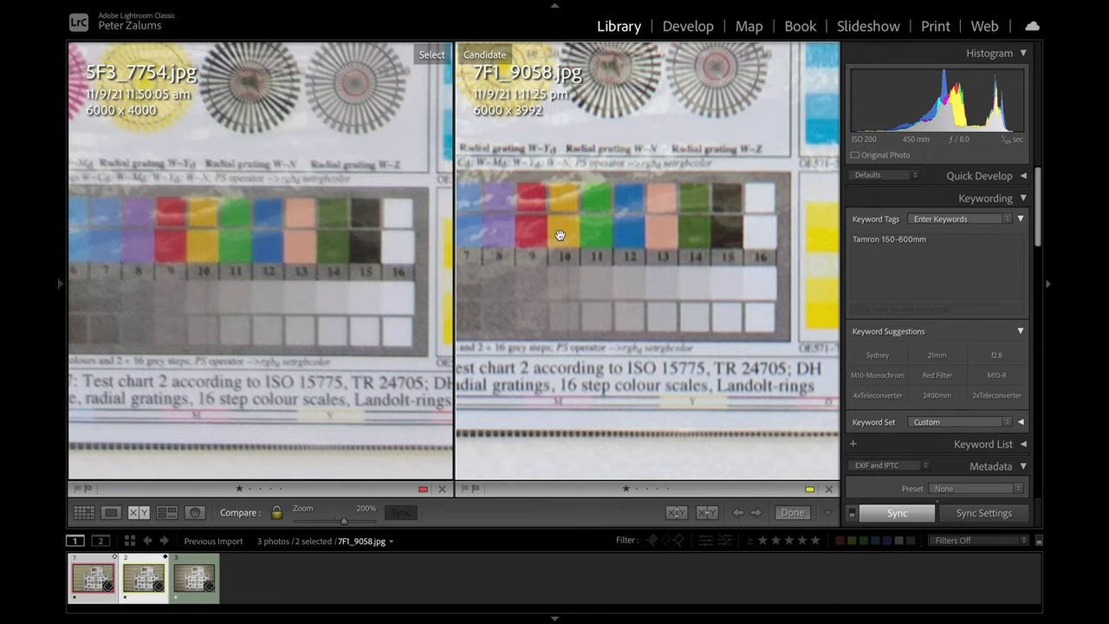
scroll(559, 233, "up", 5)
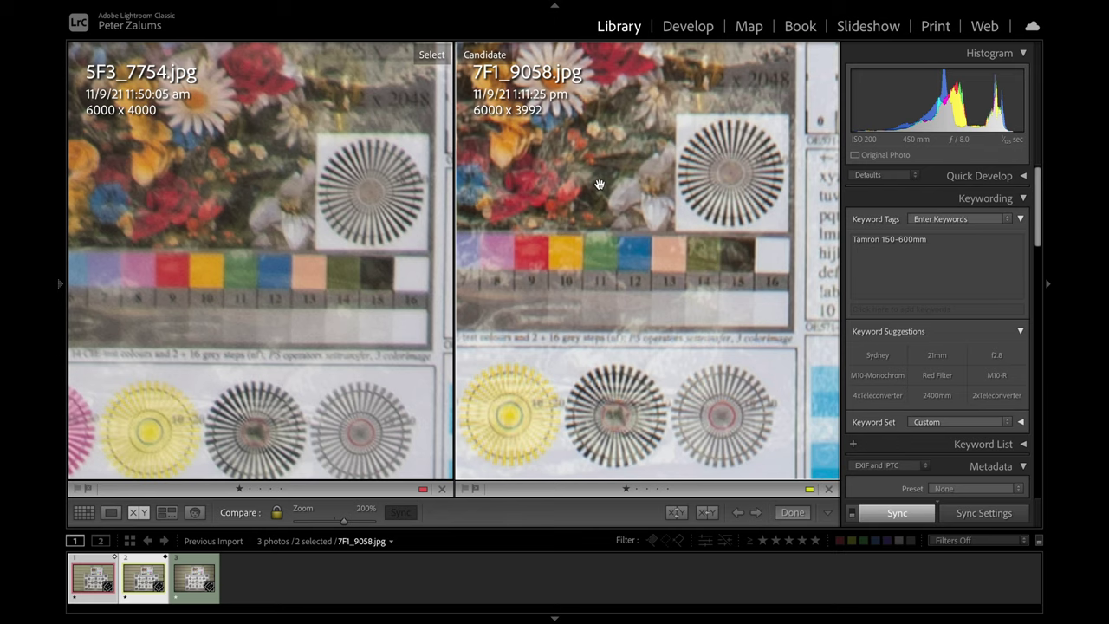
scroll(599, 184, "up", 5)
scroll(599, 184, "up", 2)
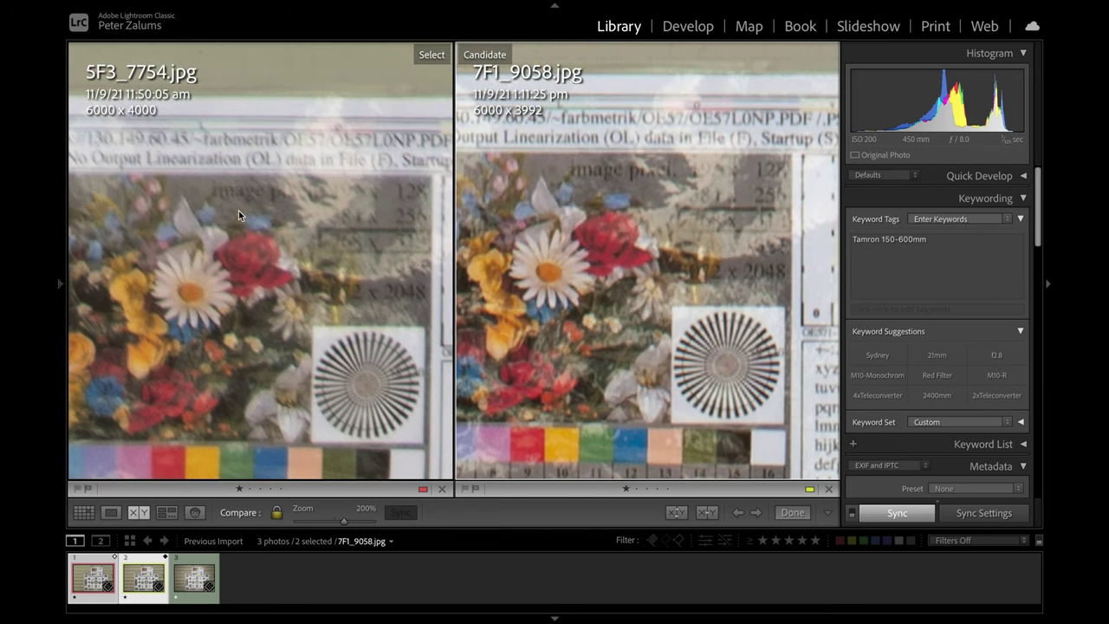
Step: Reopen the Navigator and Folders panel and pan across the zoomed chart in both photos
left_click(61, 286)
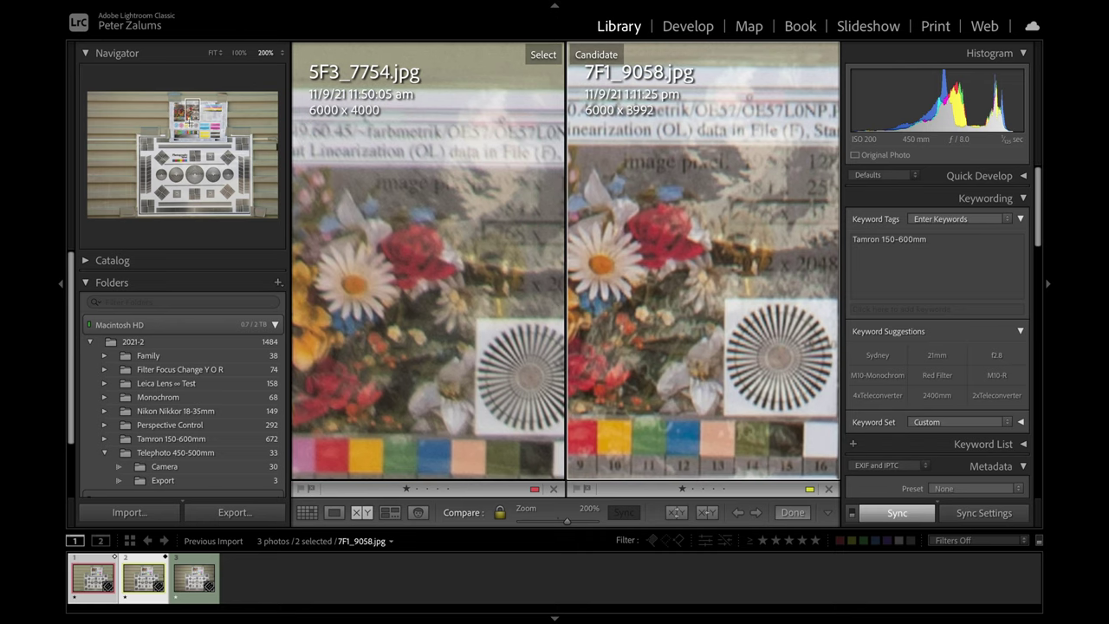
scroll(701, 293, "up", 3)
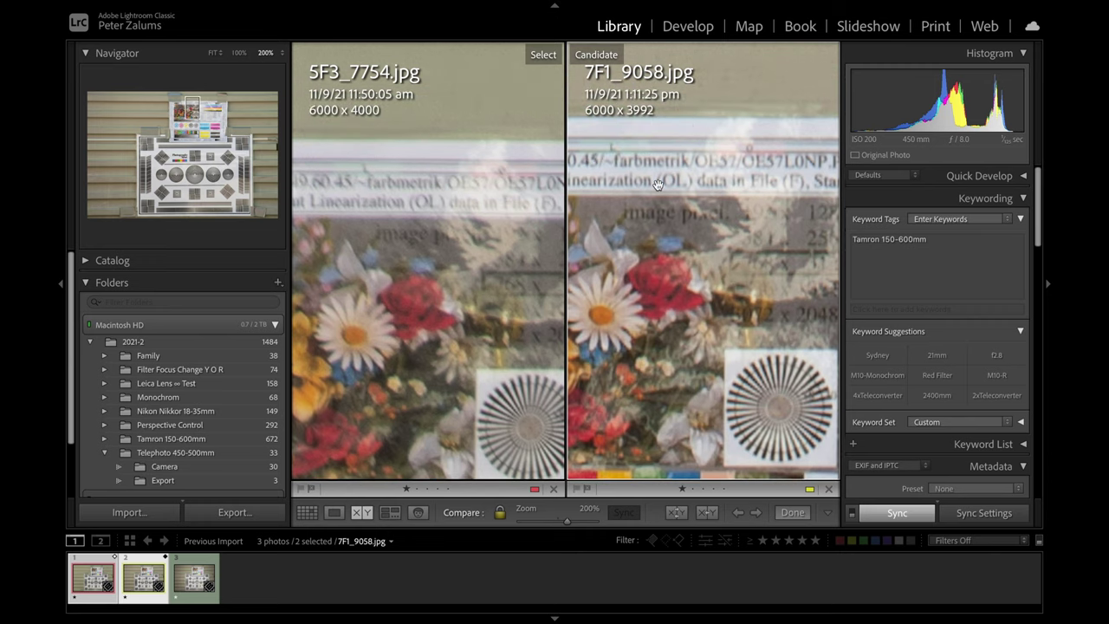
scroll(658, 183, "down", 3)
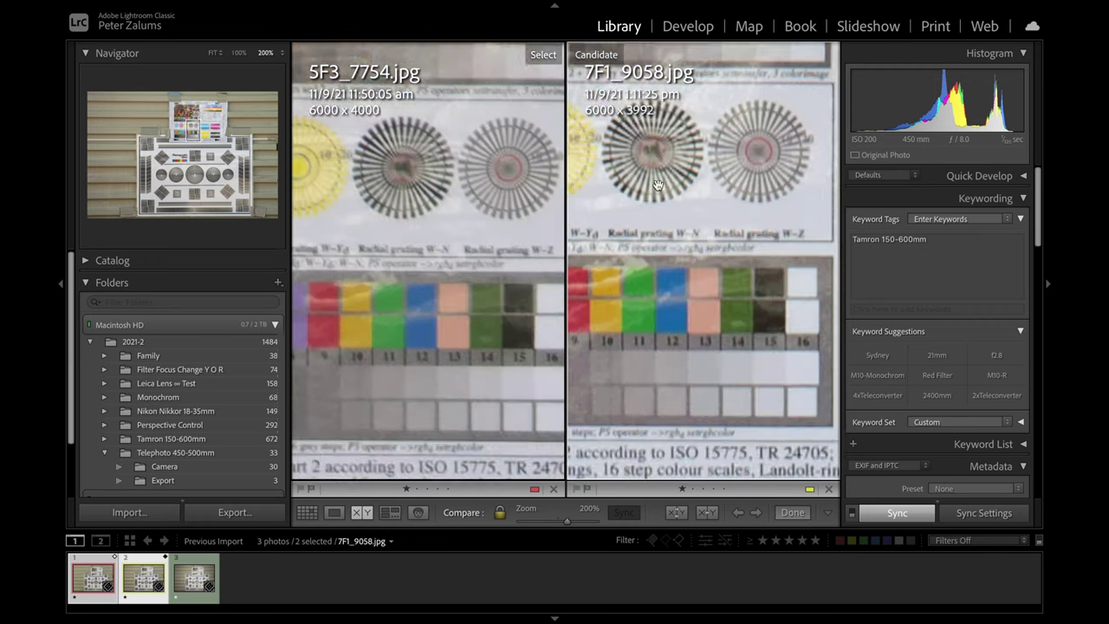
scroll(658, 184, "up", 3)
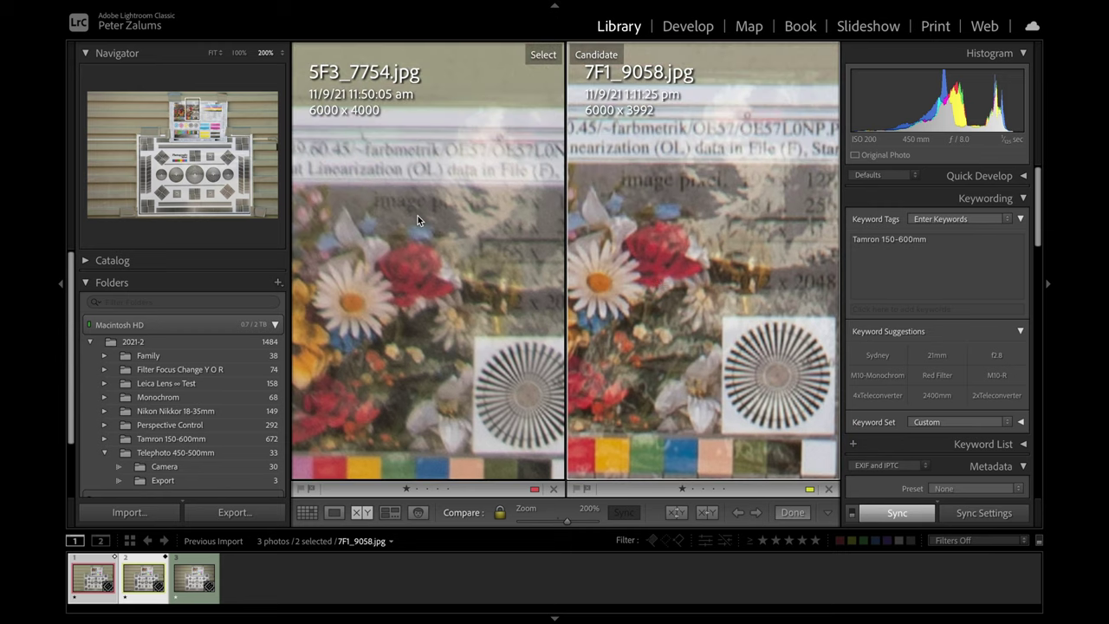
scroll(418, 218, "left", 3)
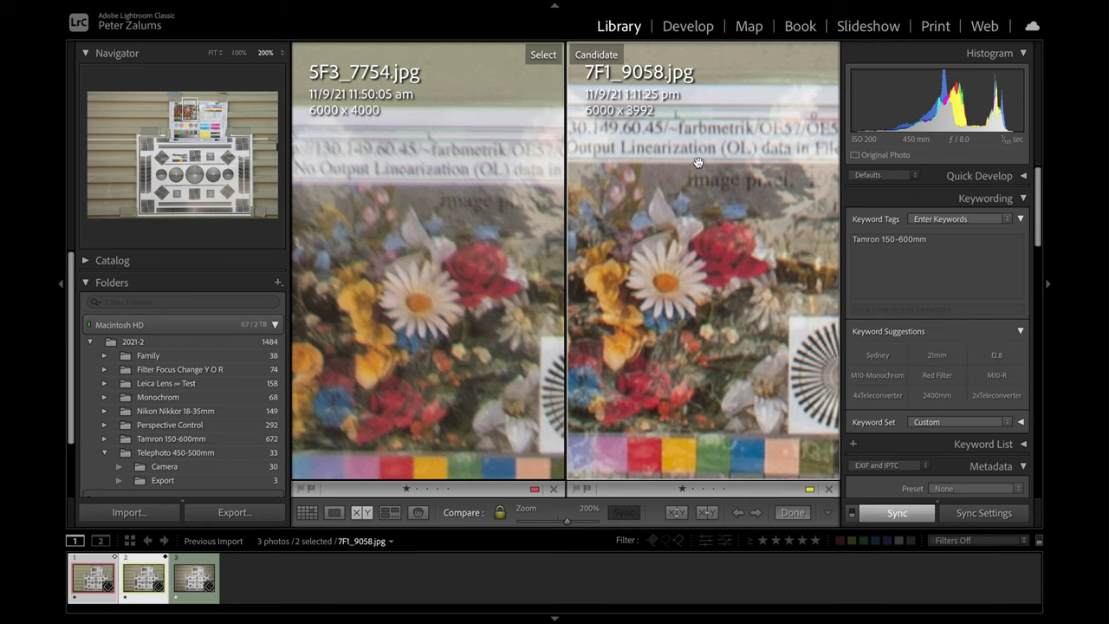
scroll(698, 162, "right", 4)
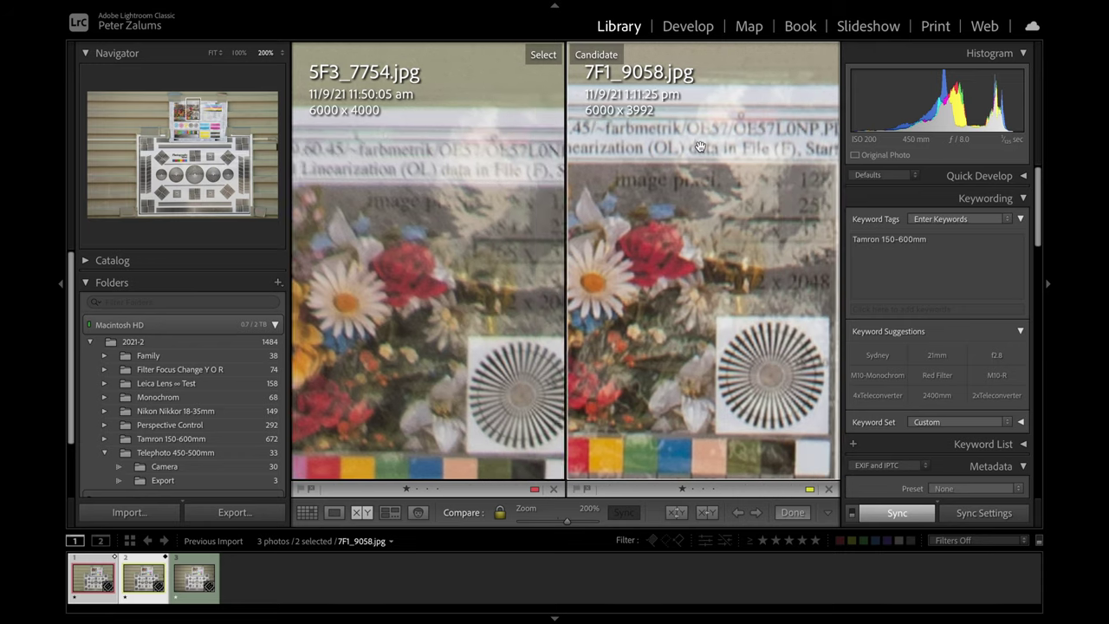
scroll(701, 145, "right", 8)
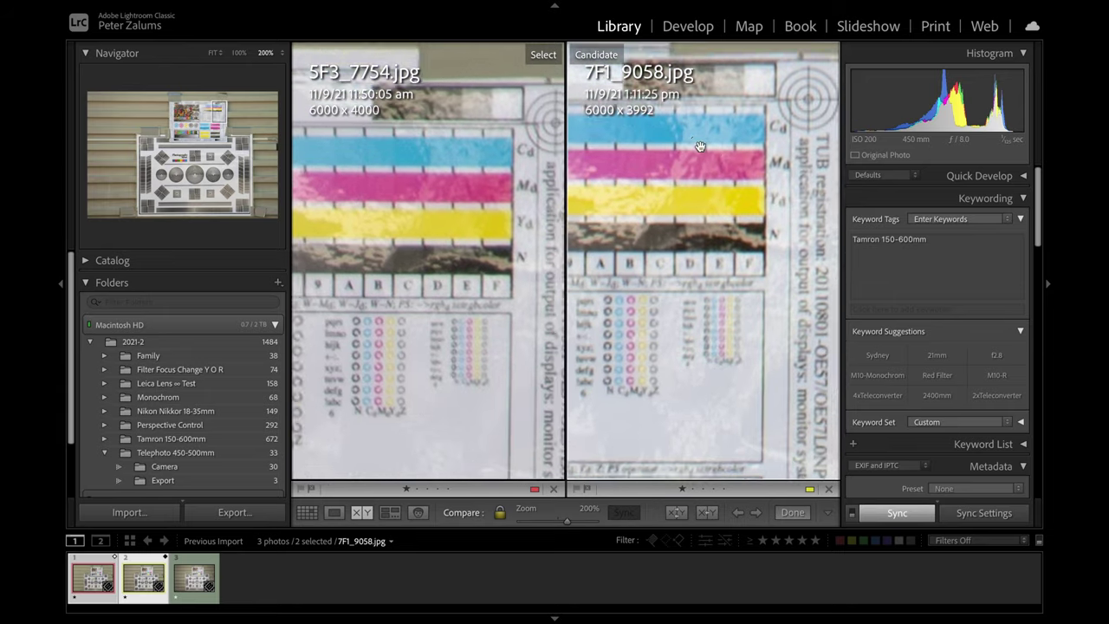
scroll(700, 145, "down", 8)
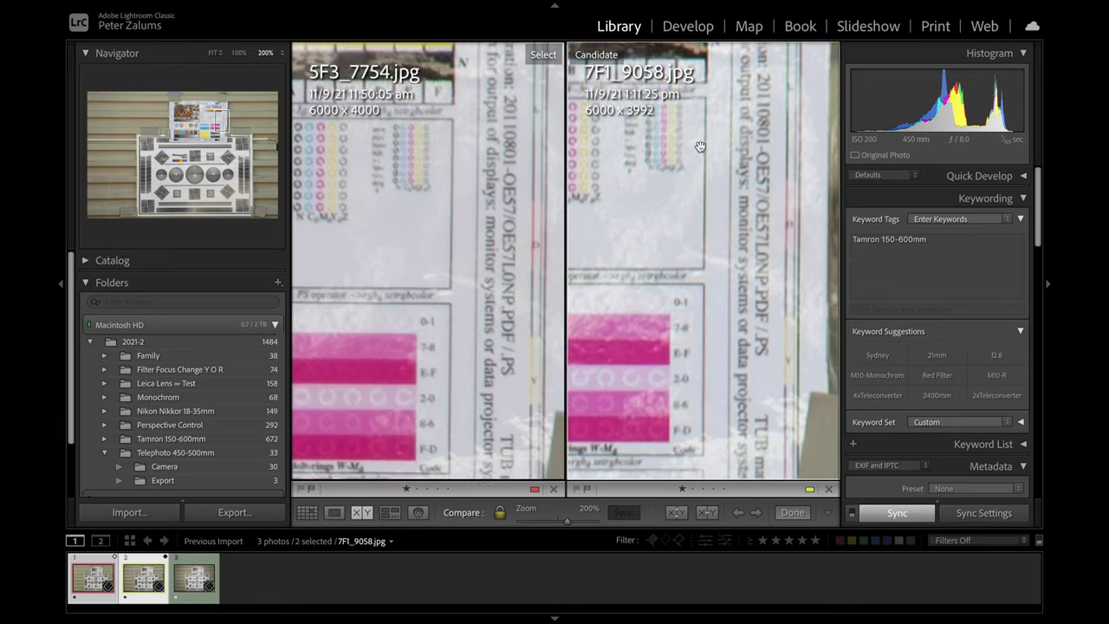
scroll(700, 146, "down", 10)
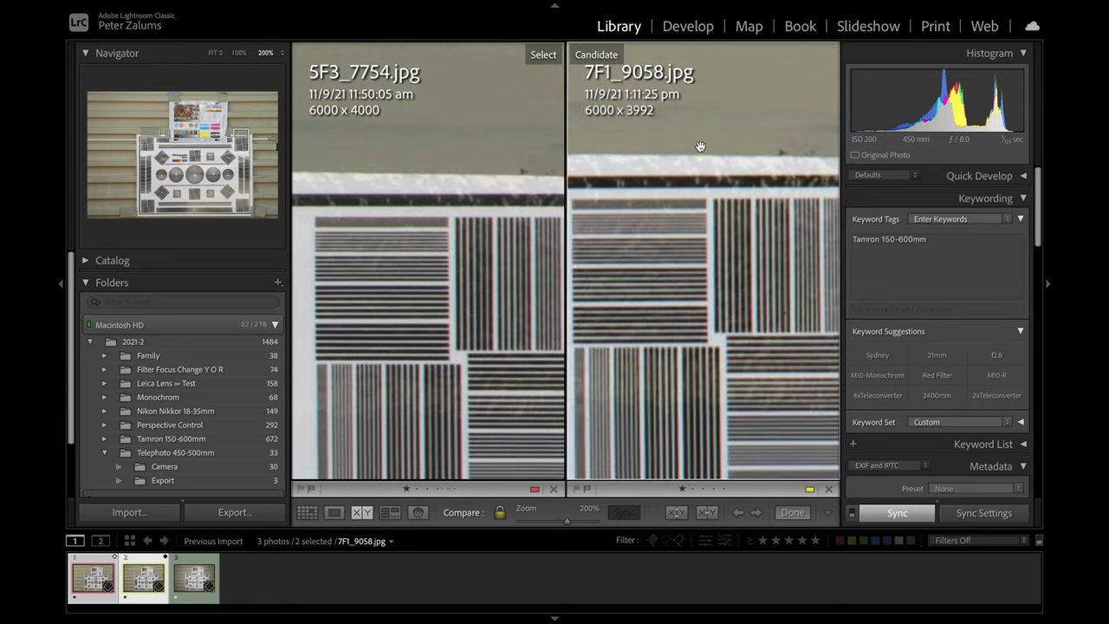
scroll(700, 146, "up", 10)
scroll(719, 151, "right", 3)
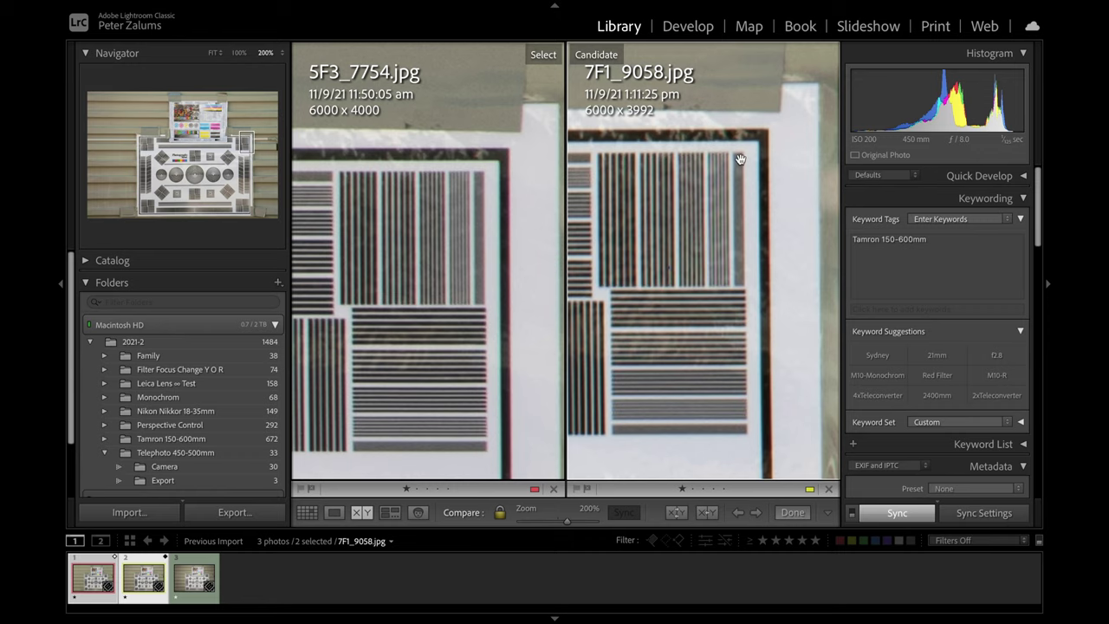
scroll(740, 158, "right", 2)
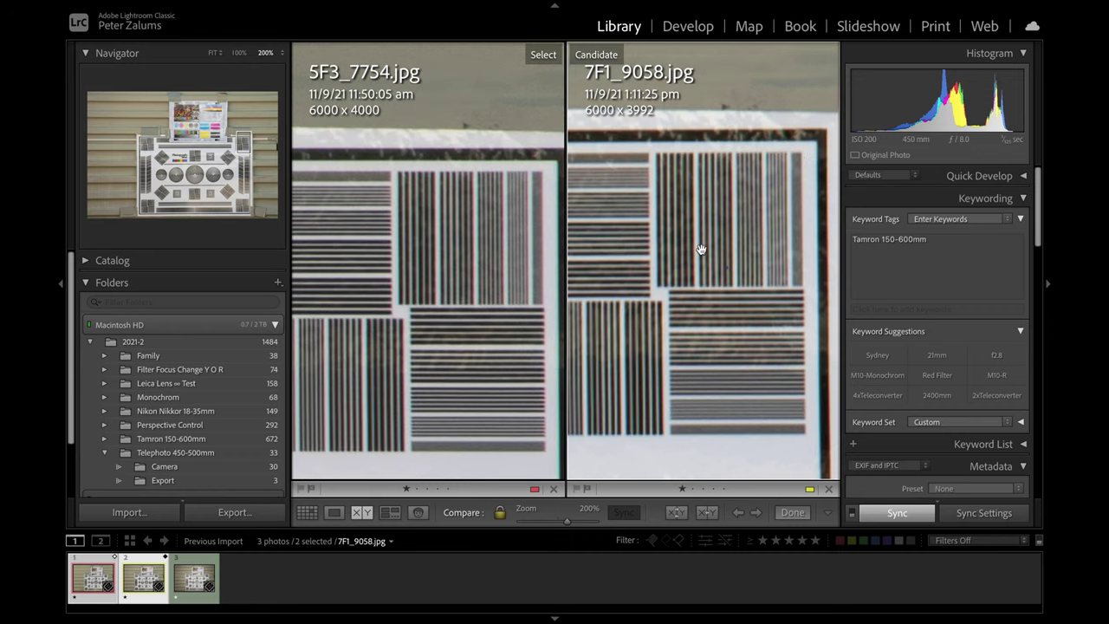
scroll(701, 250, "down", 2)
scroll(701, 250, "left", 2)
scroll(701, 249, "down", 5)
scroll(701, 249, "left", 1)
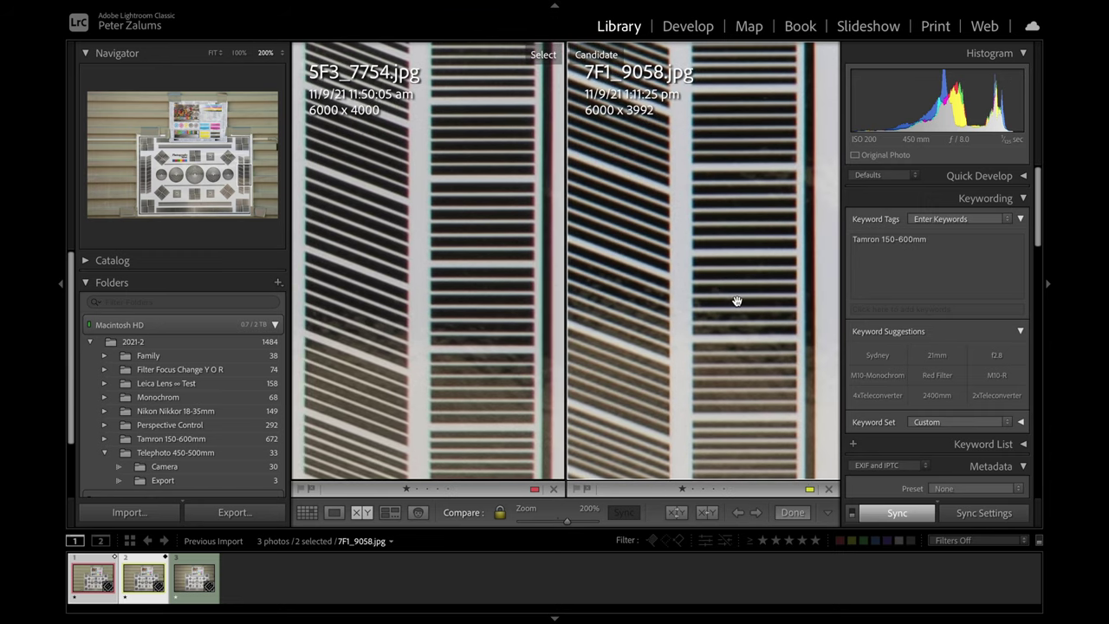
Step: Inspect more chart details in both photos, then zoom both back to Fit
scroll(736, 300, "down", 5)
scroll(736, 300, "down", 8)
scroll(736, 301, "up", 3)
scroll(736, 301, "right", 6)
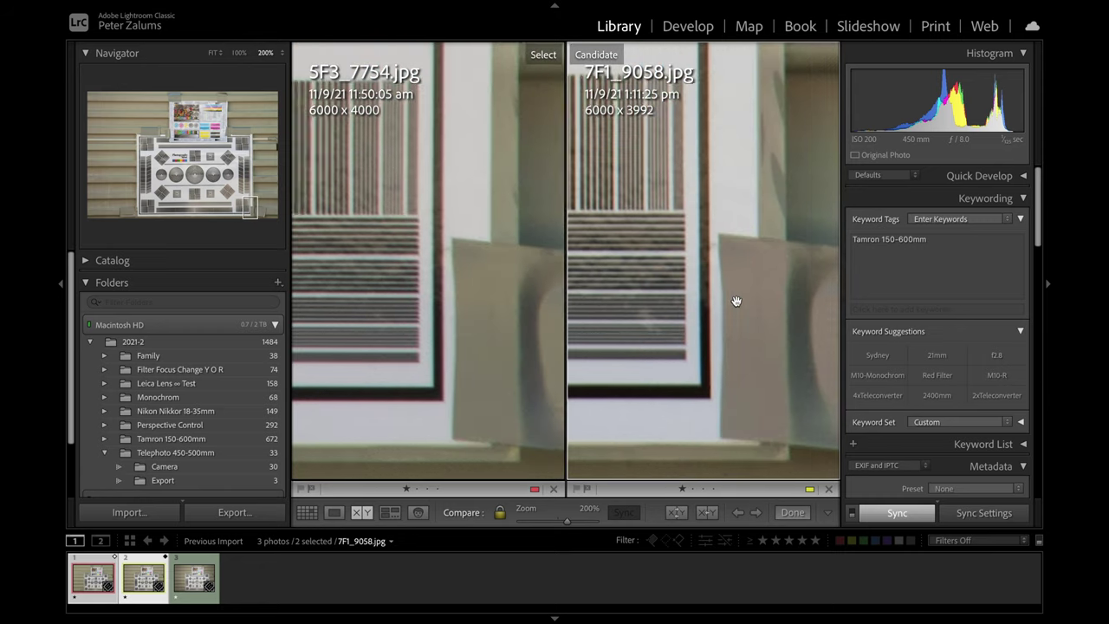
scroll(735, 301, "left", 10)
scroll(736, 301, "up", 5)
scroll(736, 300, "left", 8)
scroll(735, 300, "right", 3)
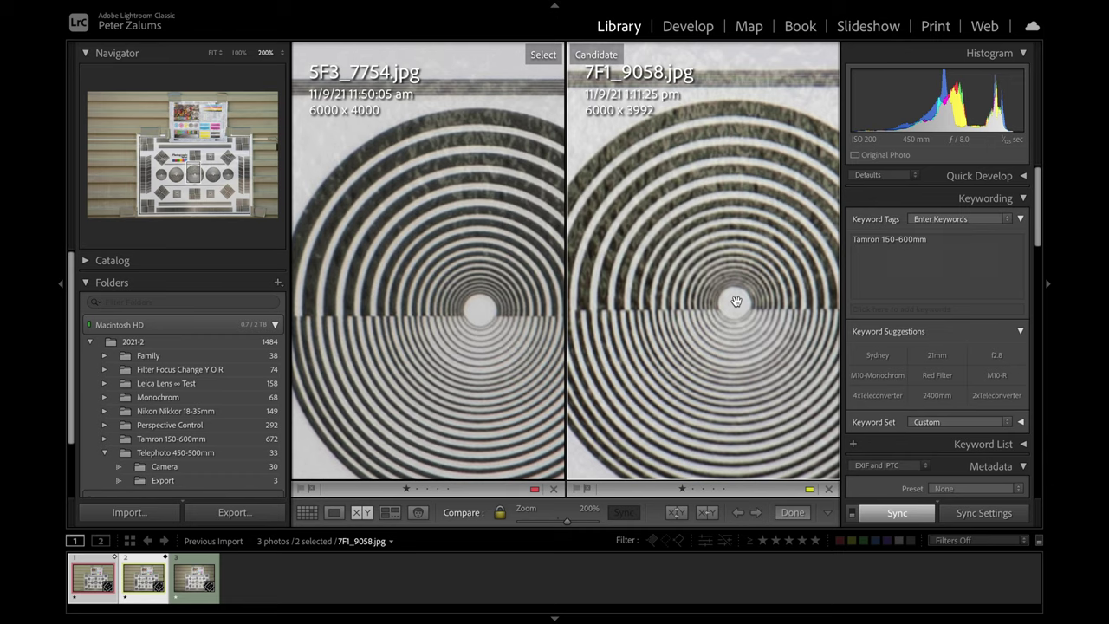
scroll(736, 300, "up", 8)
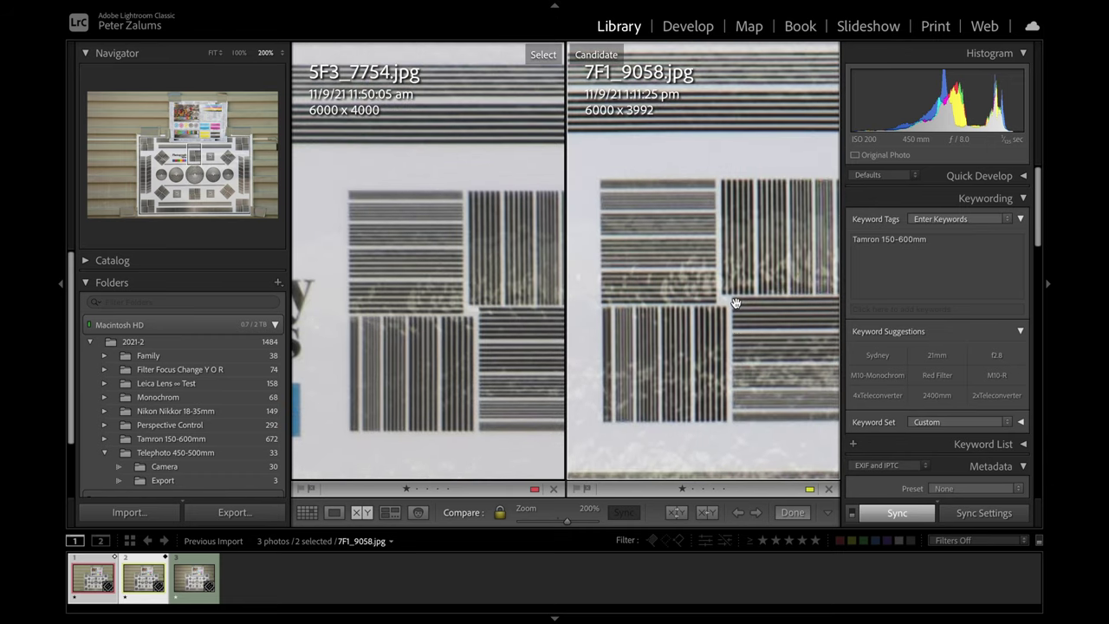
left_click(735, 303)
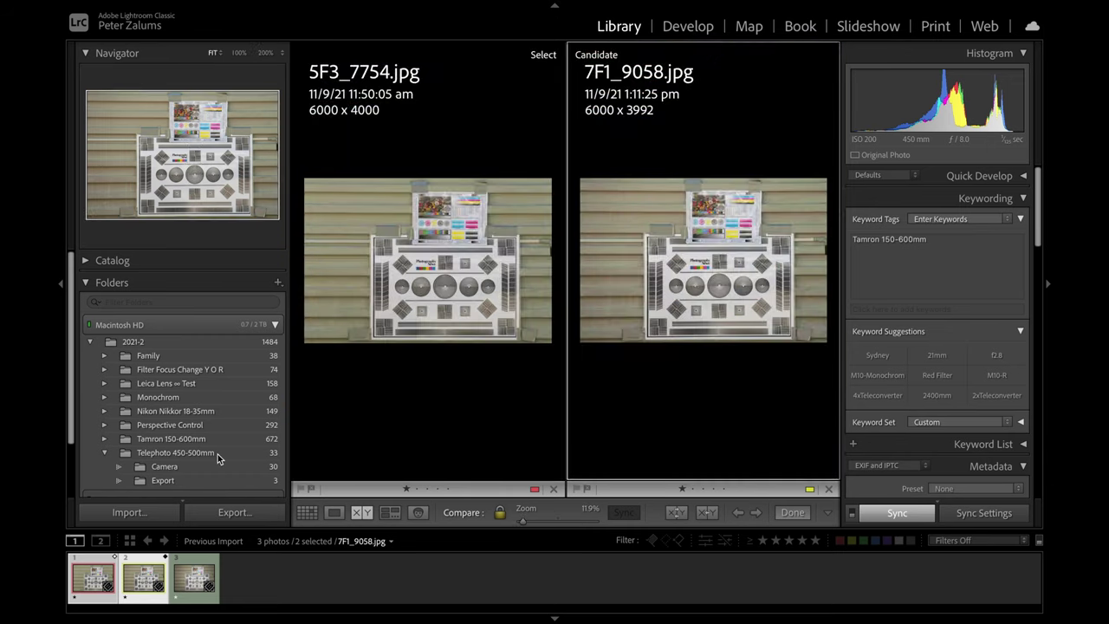
Step: Pair 5F3_7754 as Select with 7F1_9064 as Candidate, zoomed in on the ring target
left_click(101, 563)
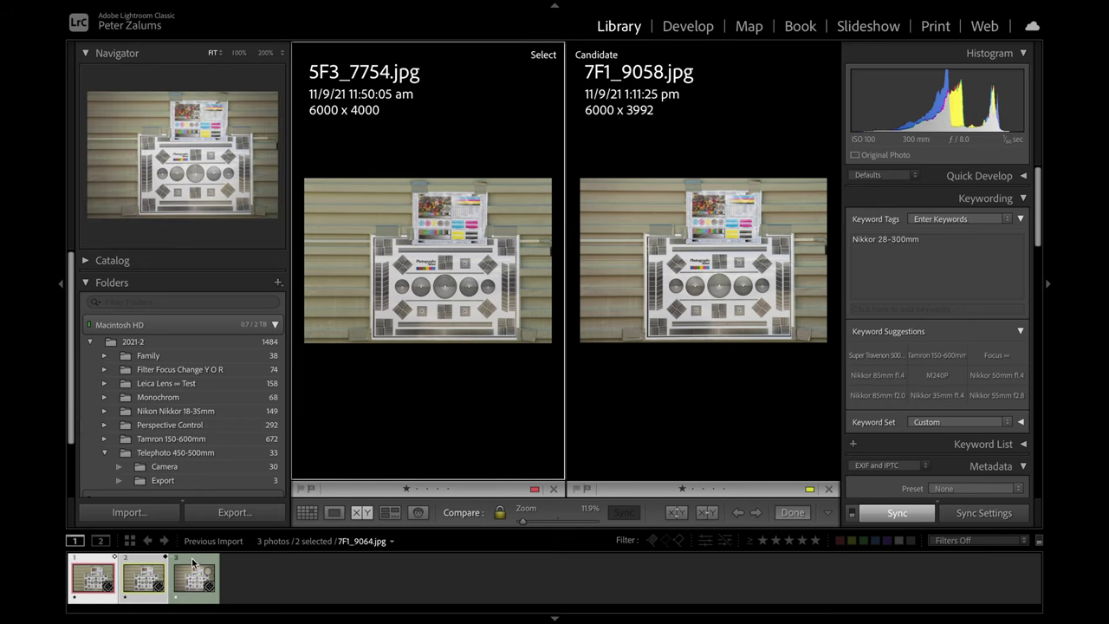
left_click(150, 563, "super")
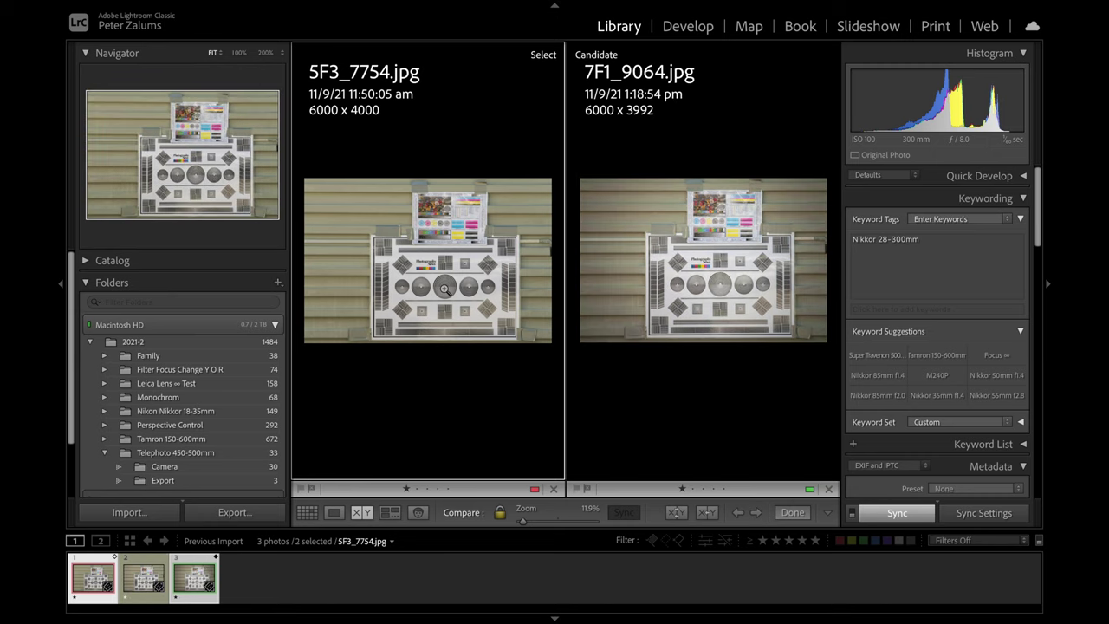
left_click(444, 289)
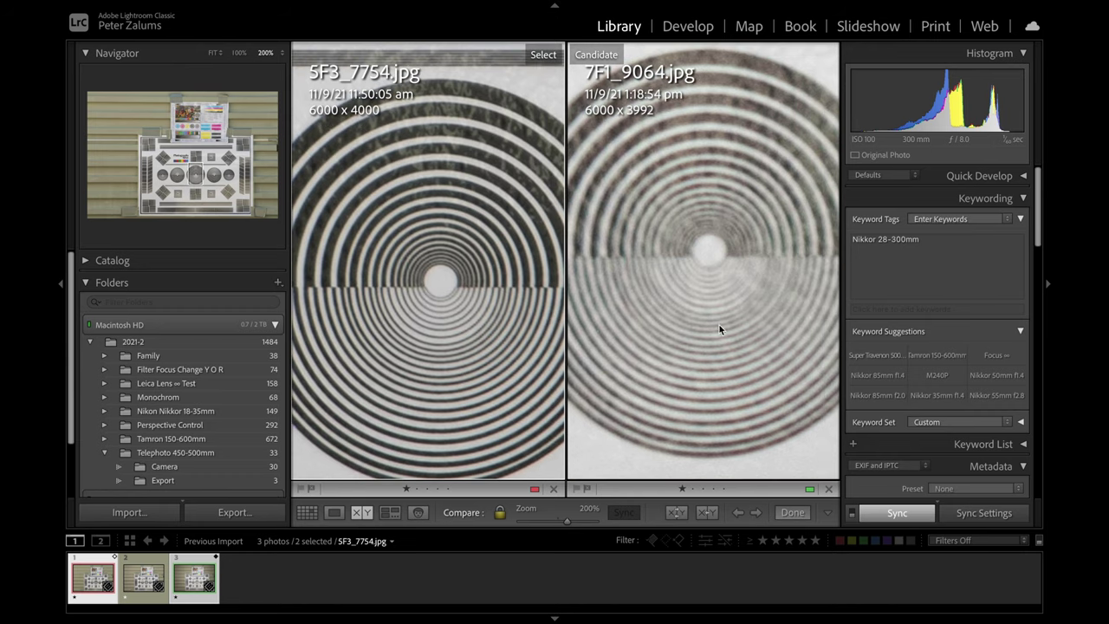
scroll(721, 266, "up", 2)
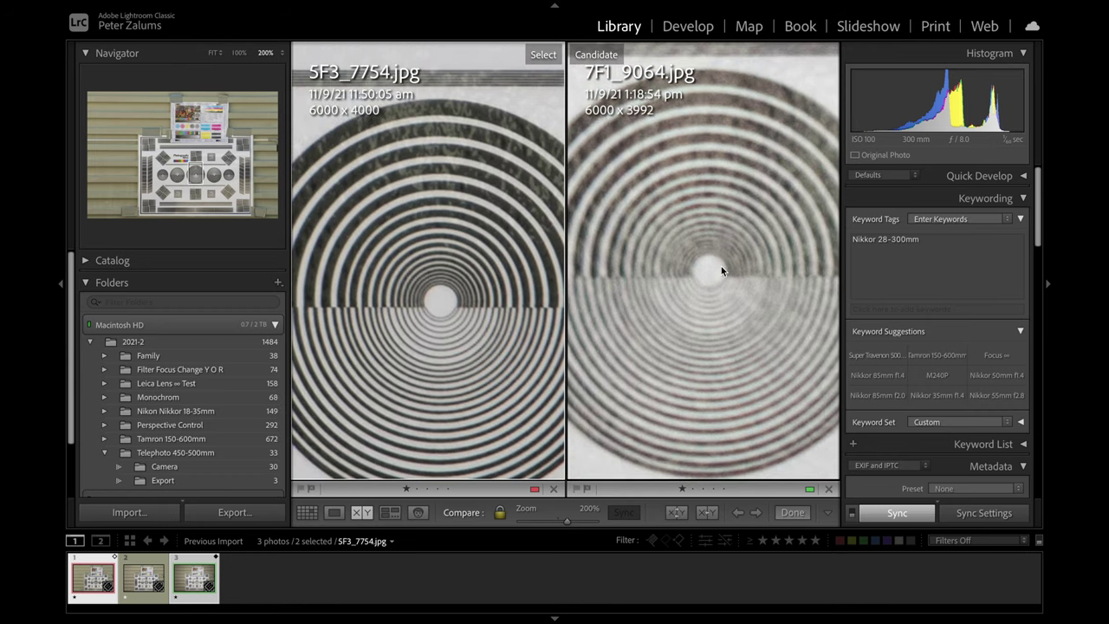
Step: Check the metadata of 7F1_9064 and 5F3_7754, and pan across both ring targets
left_click(721, 269)
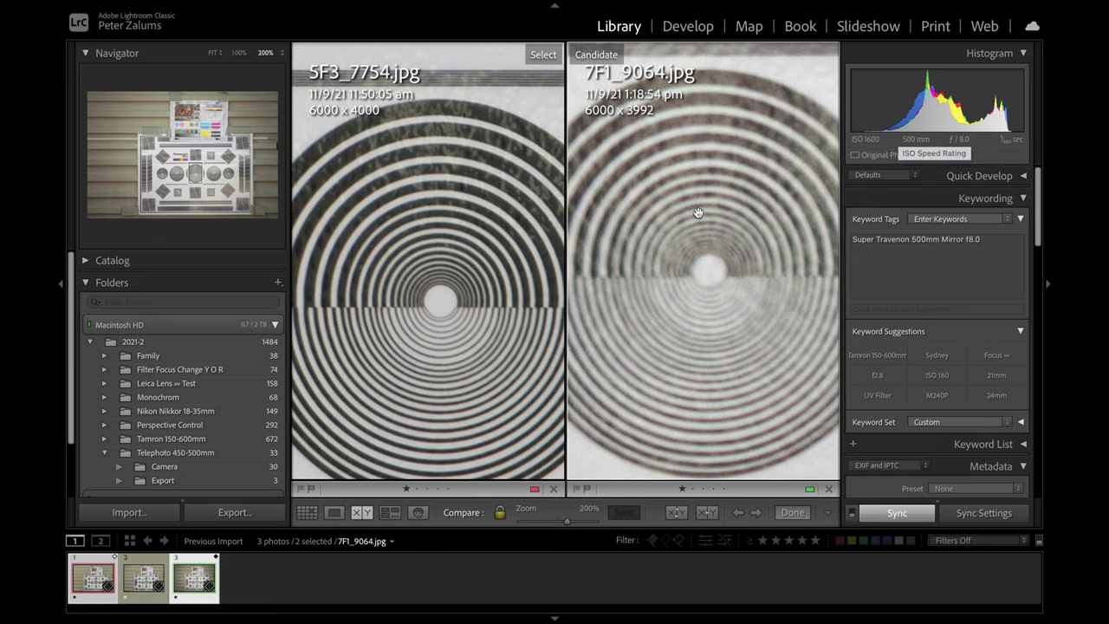
left_click(468, 311)
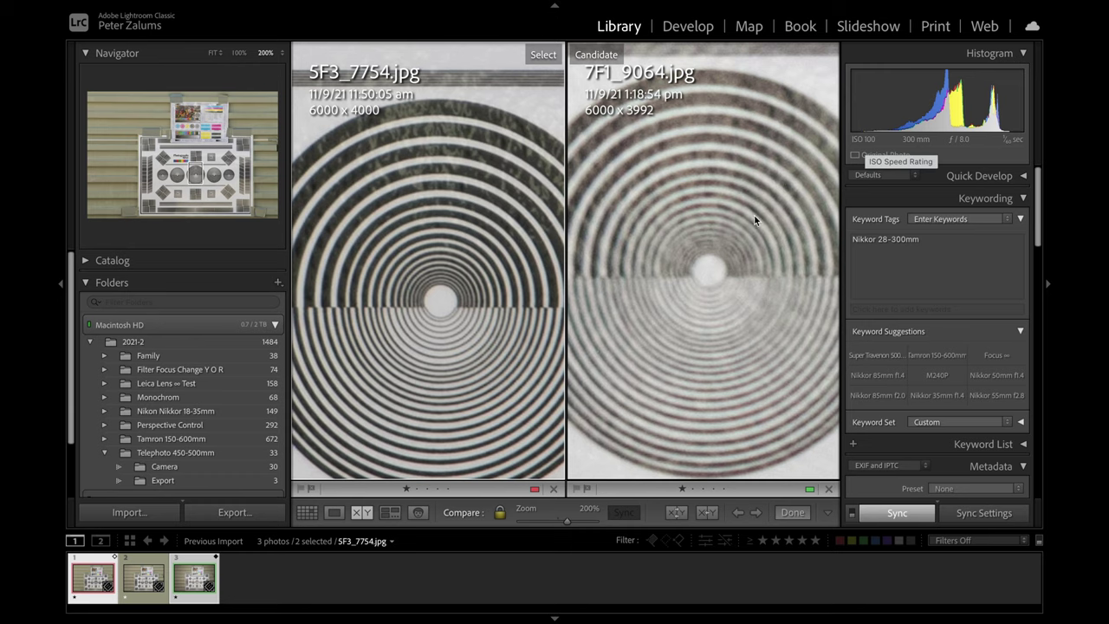
left_click(690, 266)
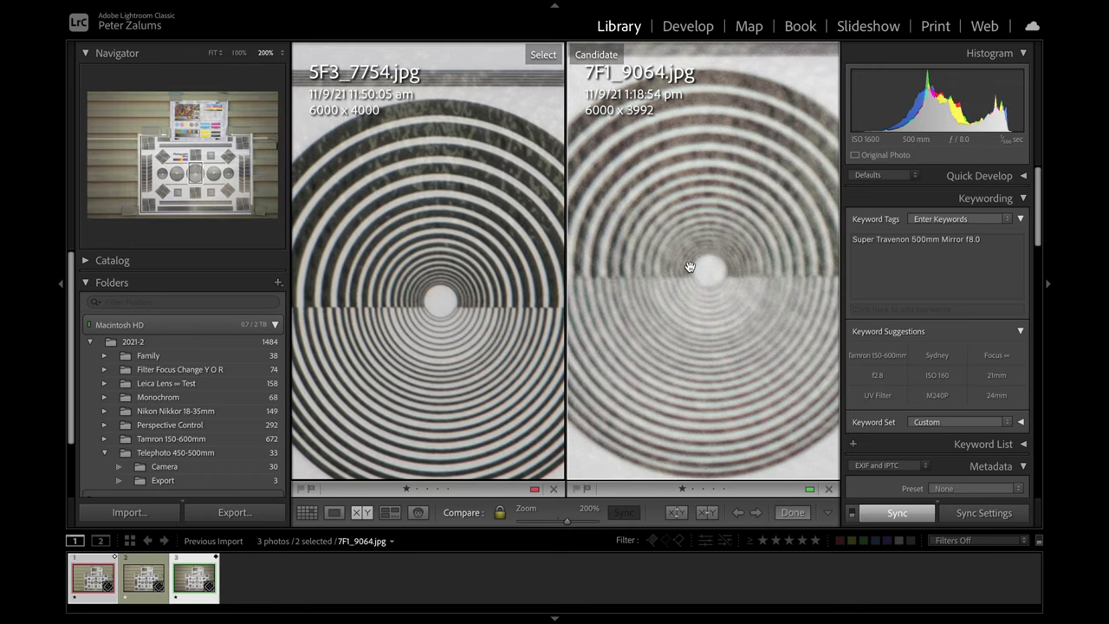
scroll(689, 266, "up", 2)
scroll(690, 266, "up", 10)
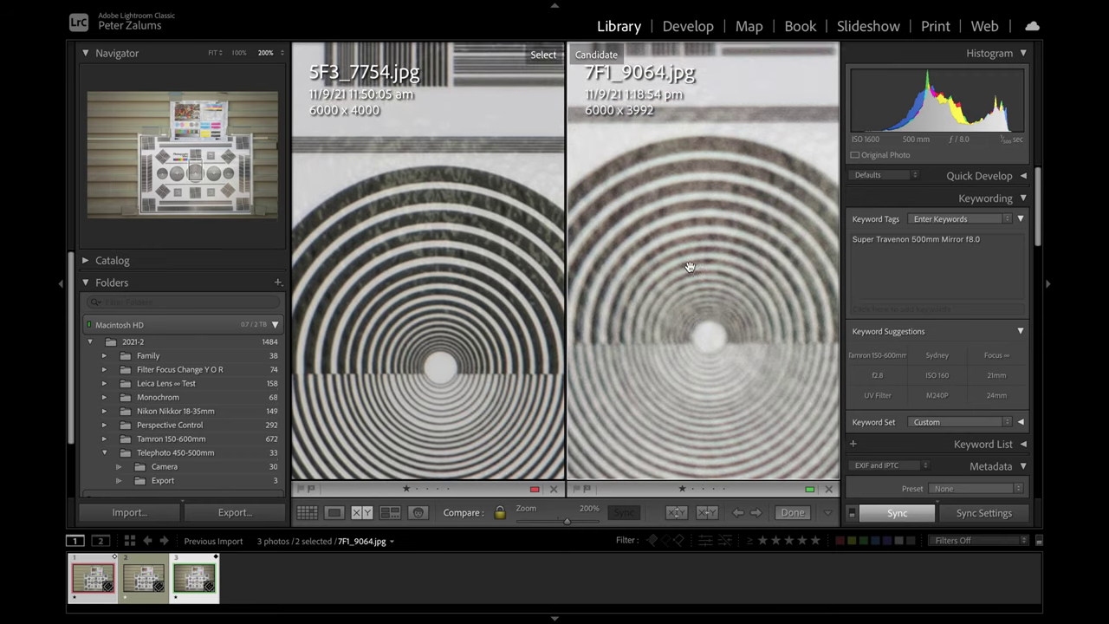
scroll(690, 266, "up", 9)
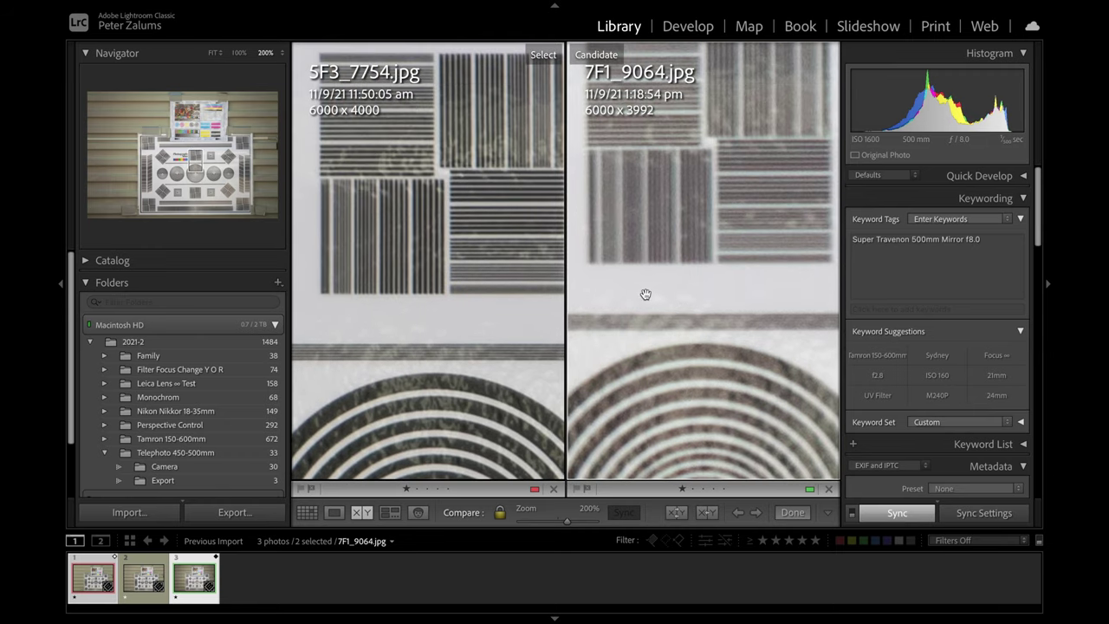
scroll(642, 326, "down", 12)
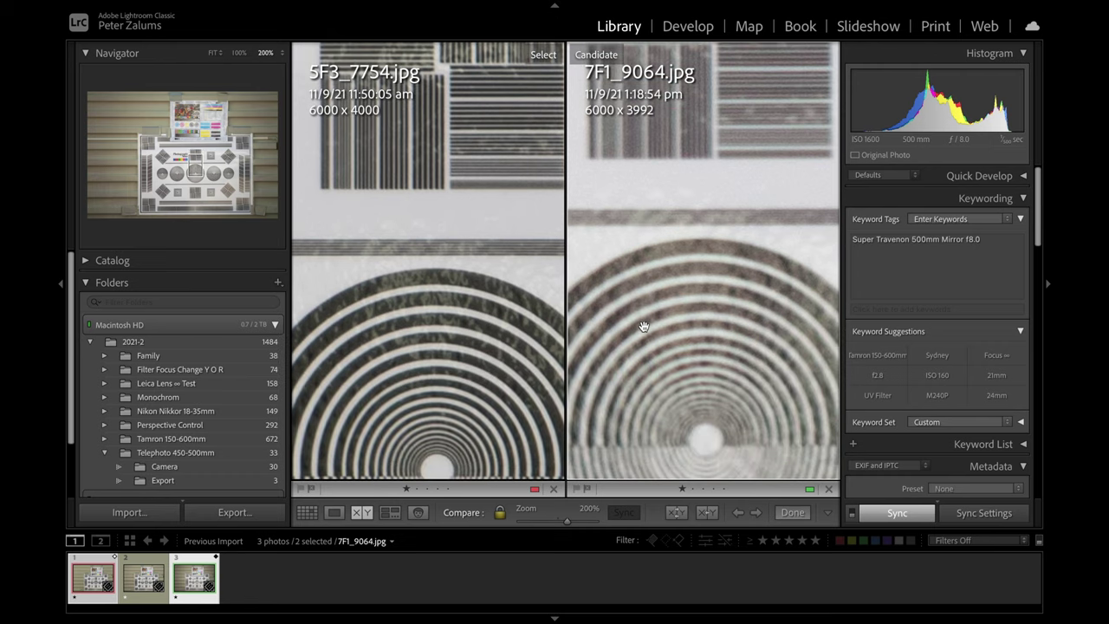
scroll(664, 374, "down", 7)
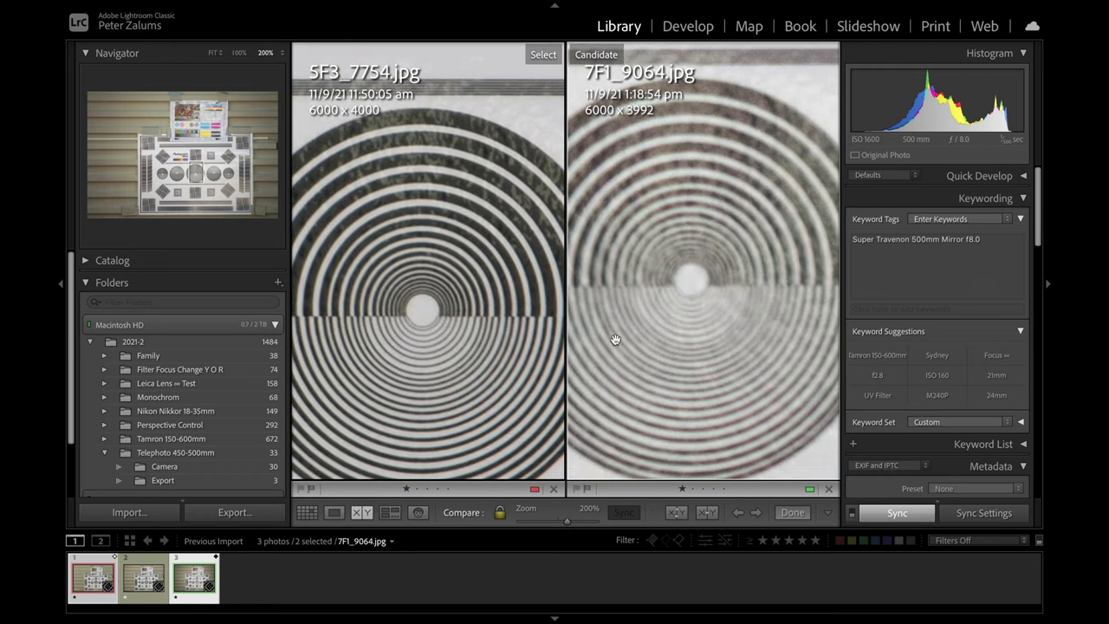
scroll(661, 347, "up", 3)
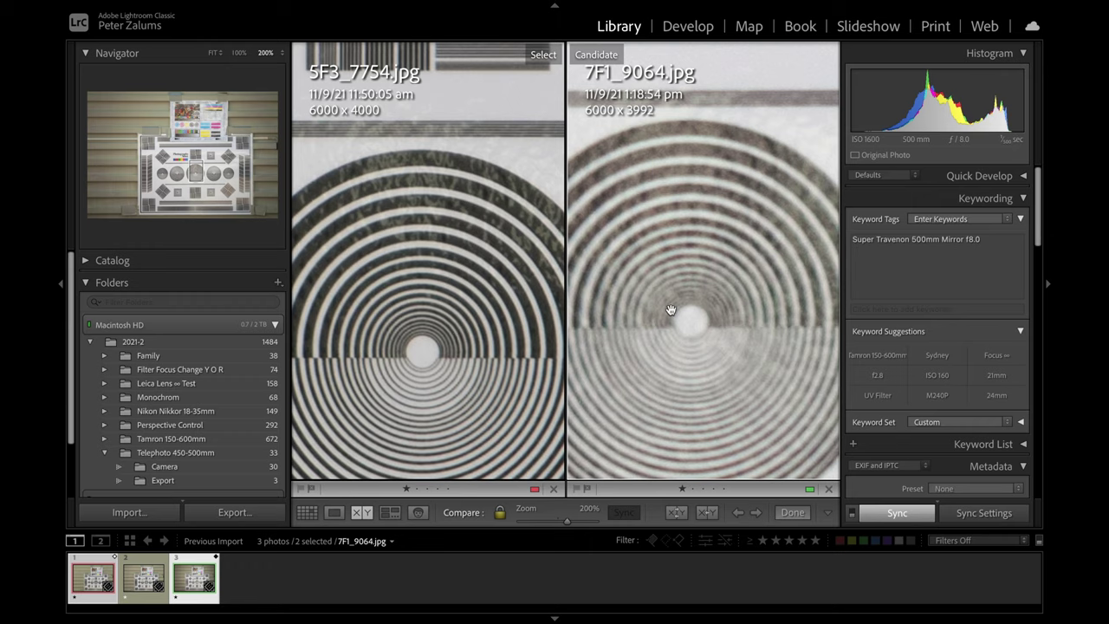
scroll(671, 309, "up", 2)
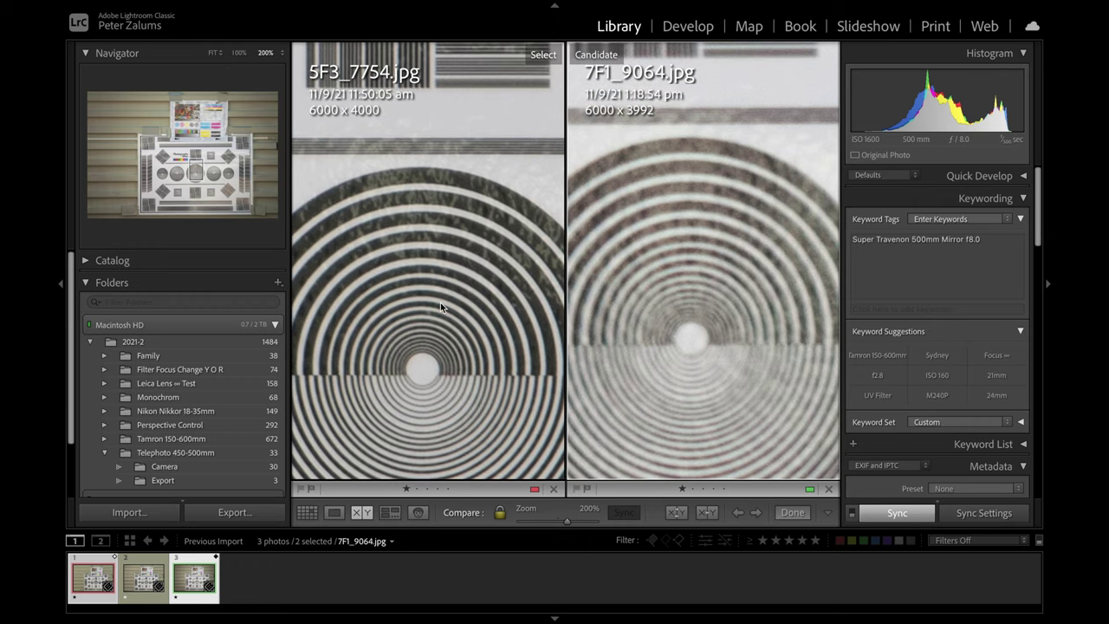
left_click(461, 354)
scroll(659, 237, "up", 10)
scroll(658, 237, "up", 8)
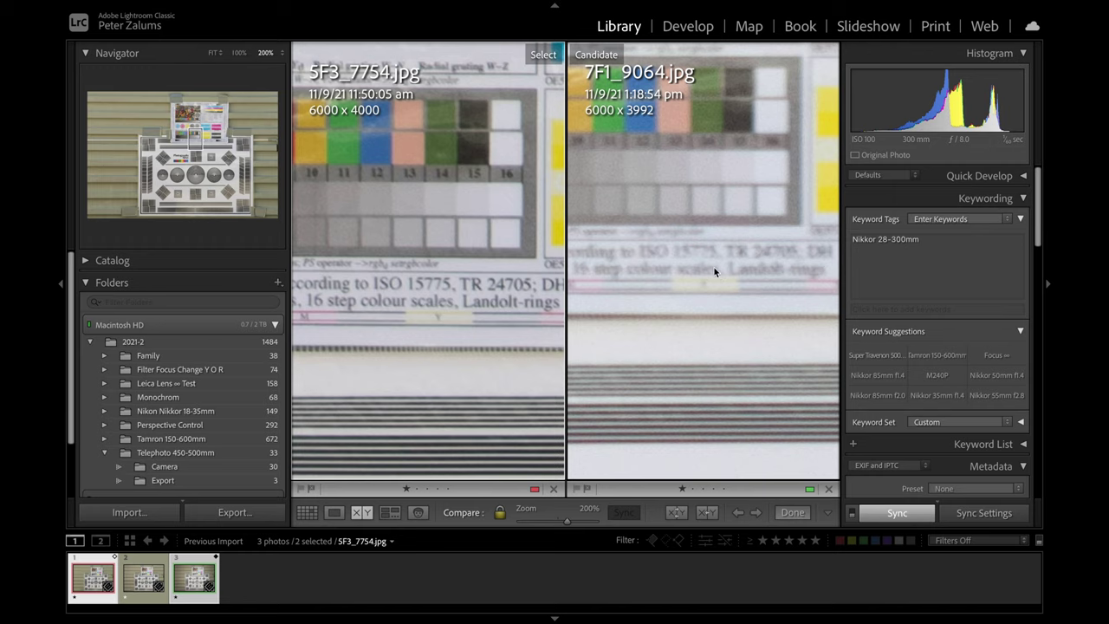
scroll(663, 251, "up", 4)
scroll(663, 251, "up", 4)
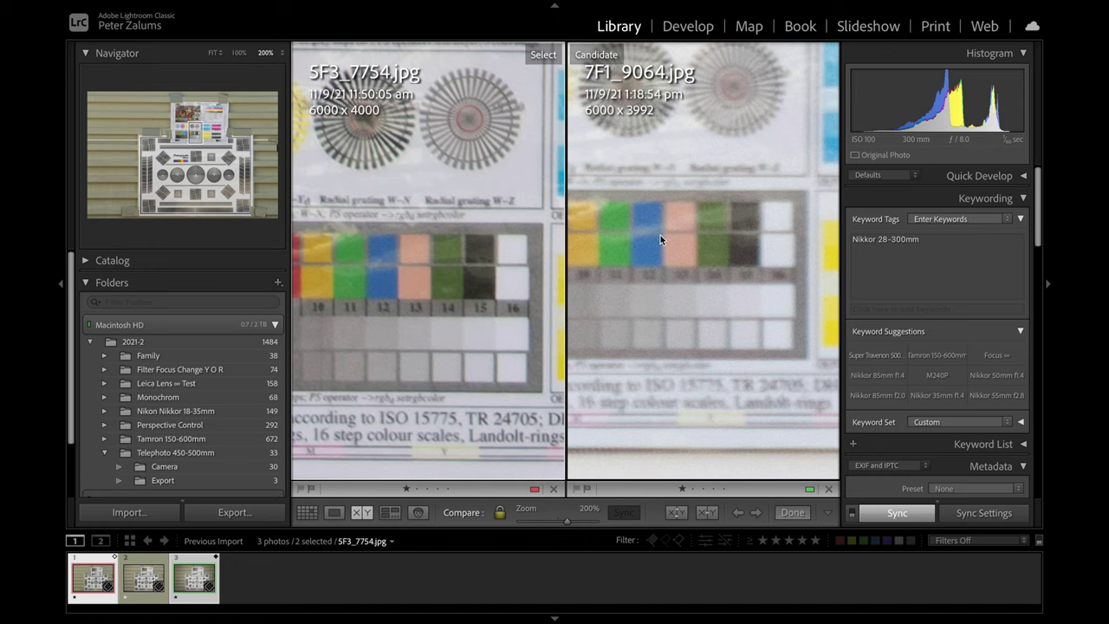
scroll(652, 238, "up", 12)
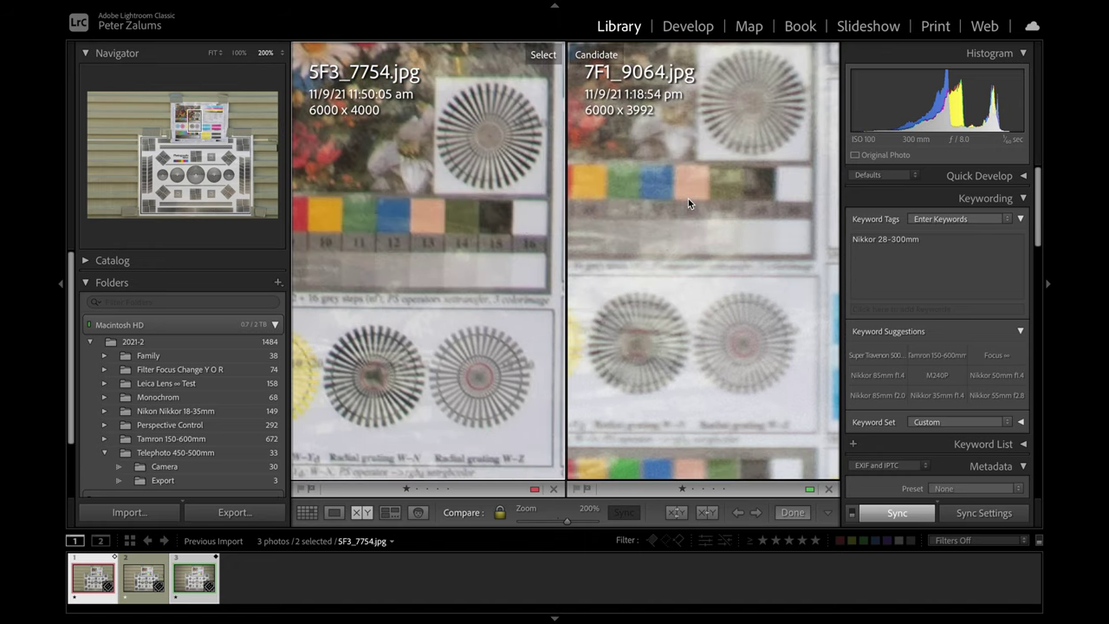
scroll(688, 198, "up", 12)
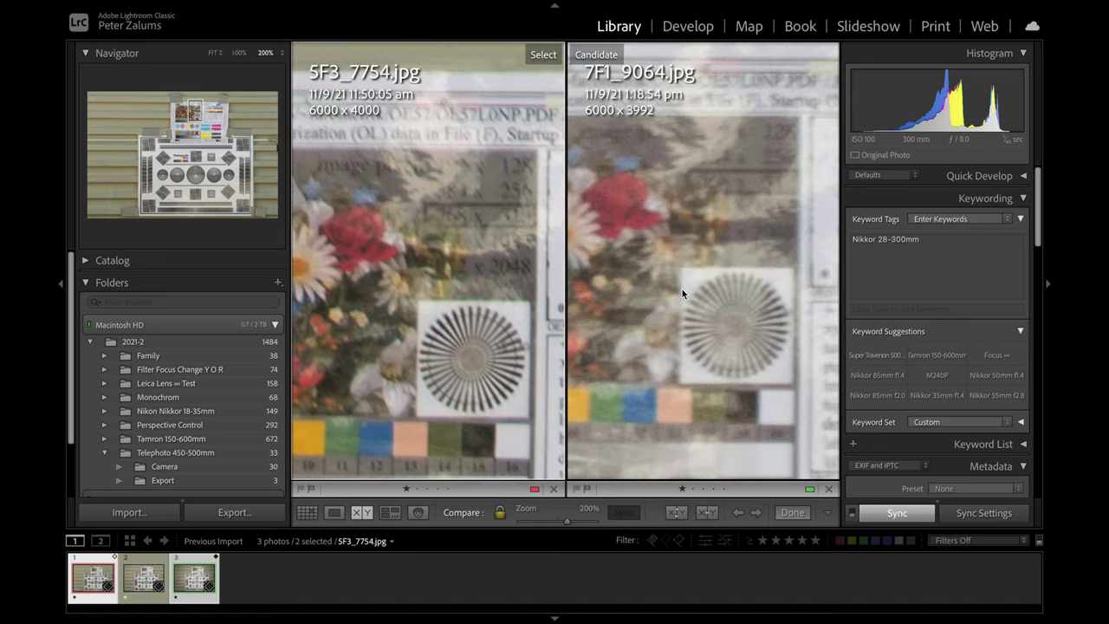
scroll(682, 288, "up", 5)
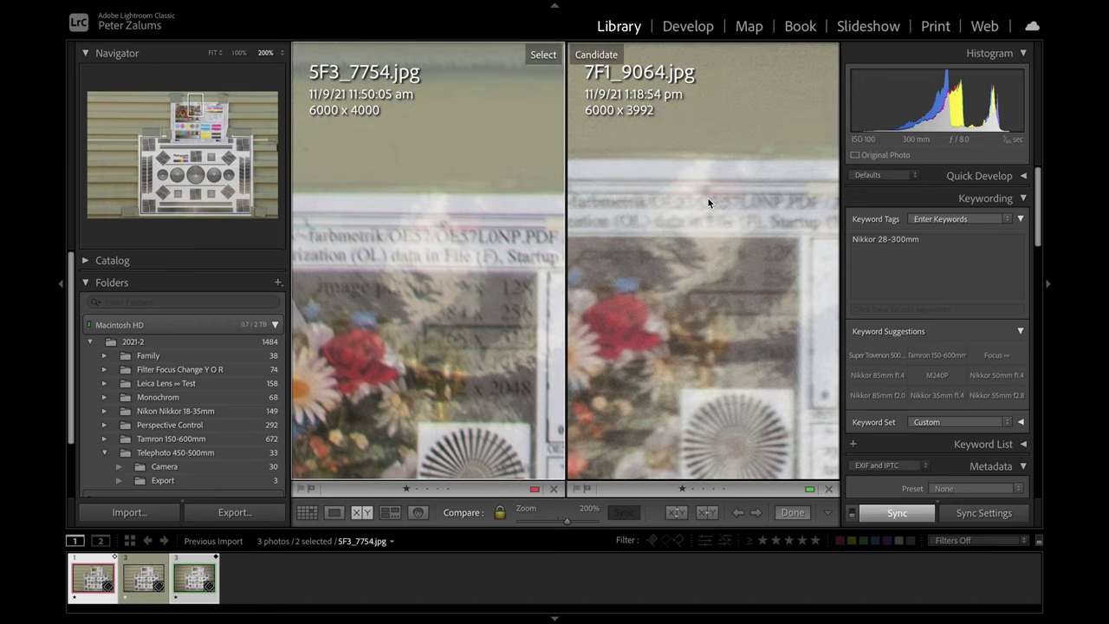
scroll(707, 196, "right", 10)
scroll(708, 198, "left", 5)
scroll(708, 198, "down", 8)
scroll(707, 196, "down", 10)
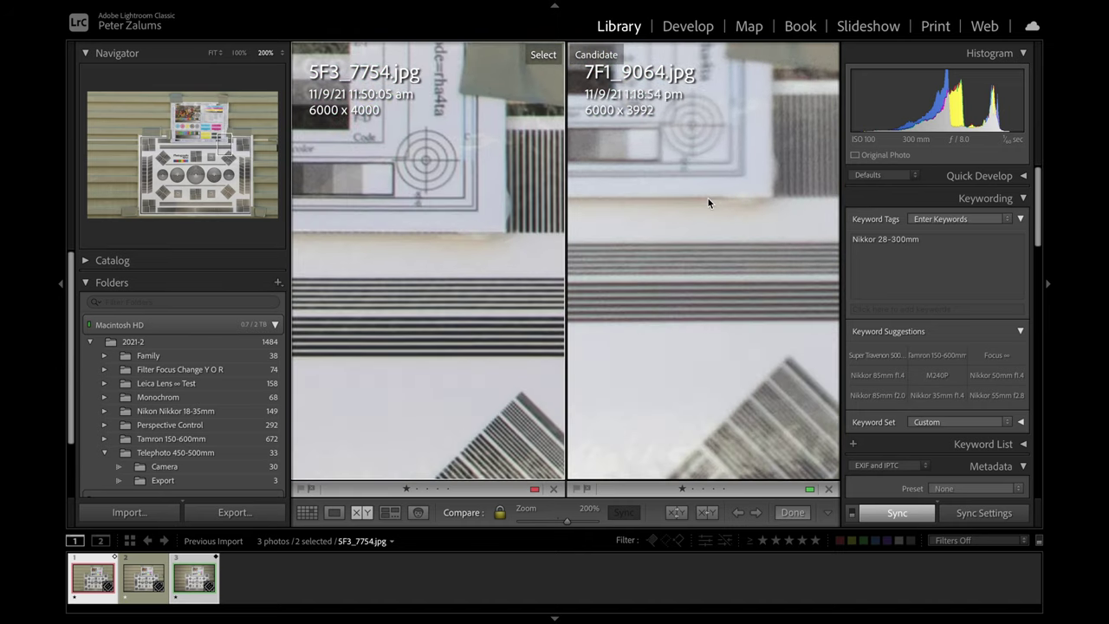
scroll(708, 203, "down", 10)
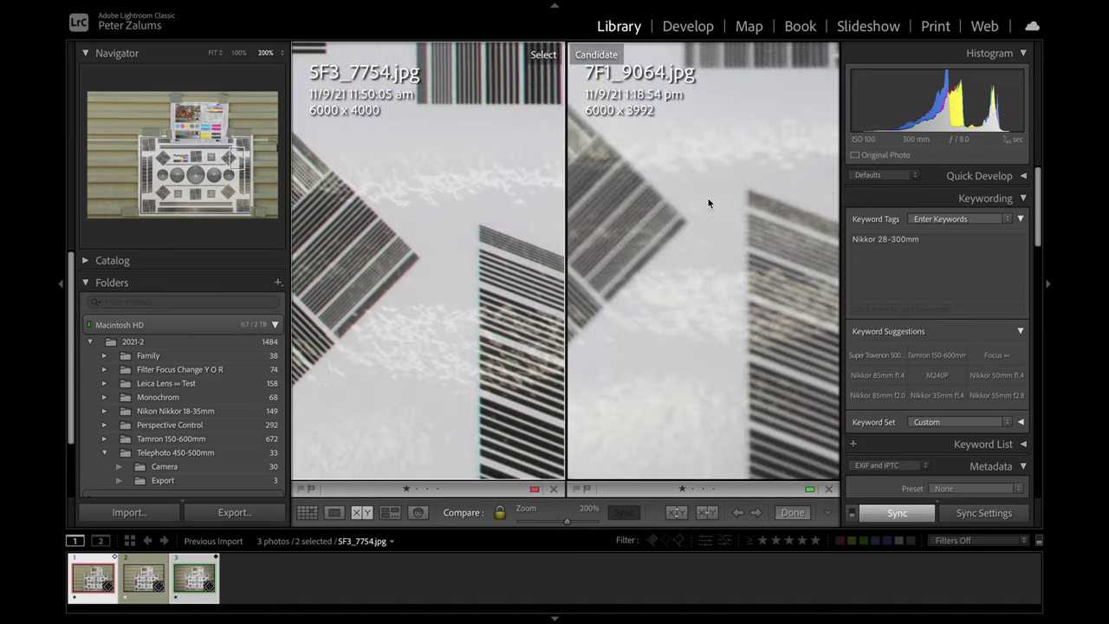
scroll(708, 203, "down", 10)
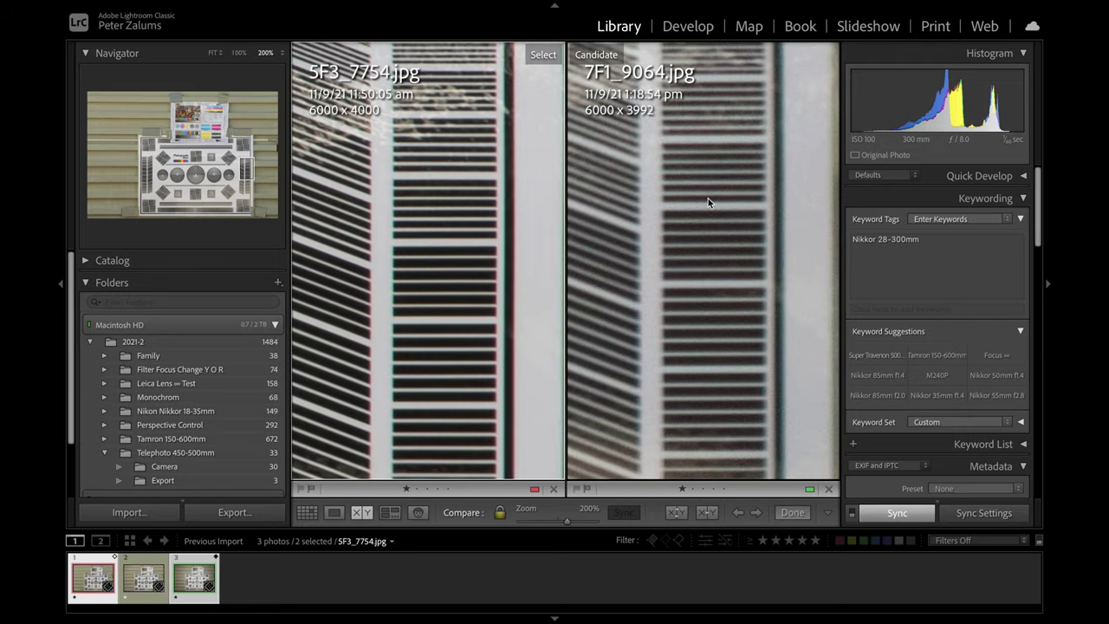
scroll(708, 202, "down", 10)
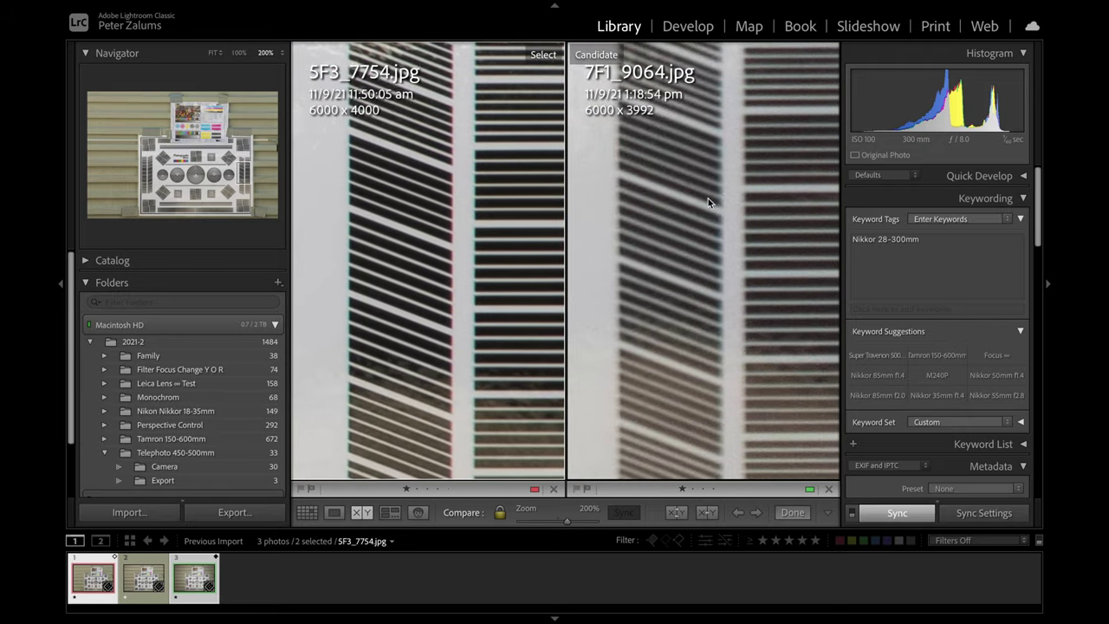
scroll(708, 198, "down", 10)
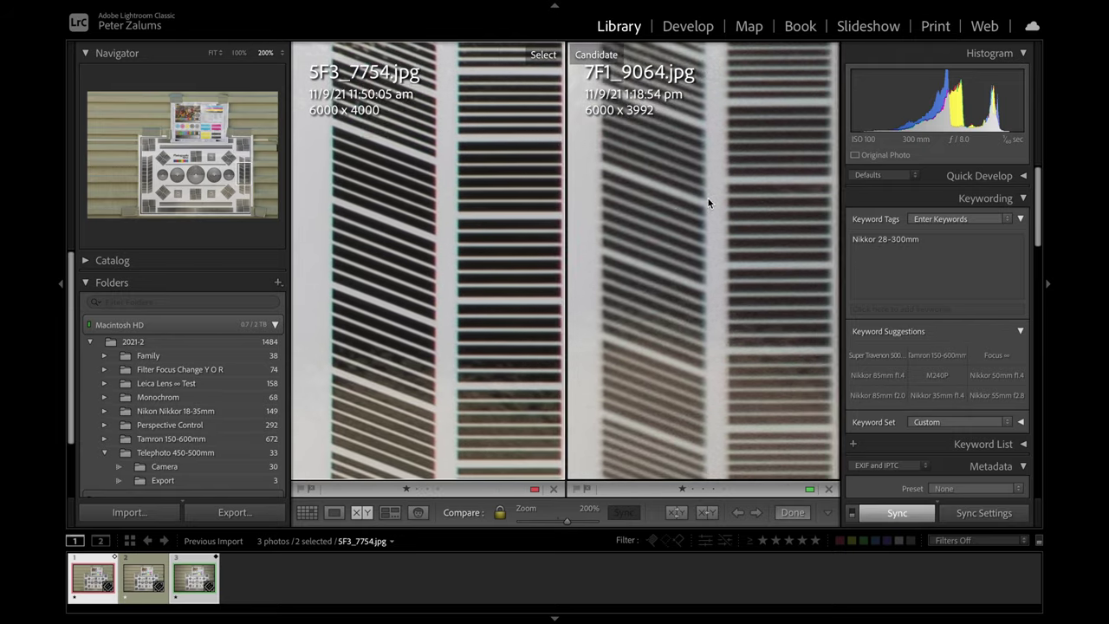
scroll(708, 197, "left", 5)
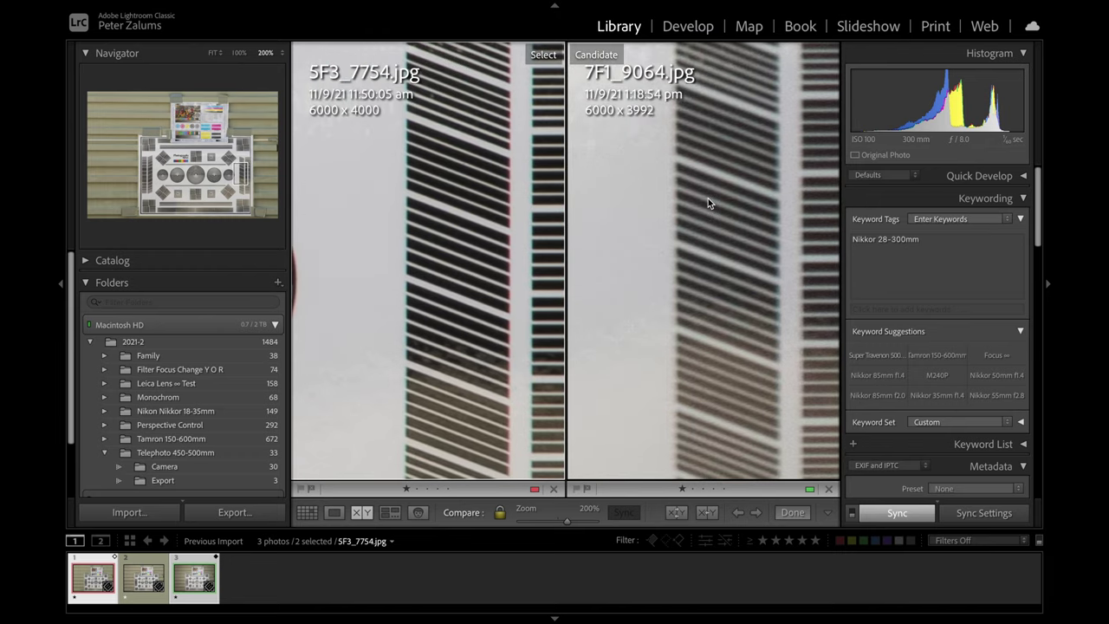
scroll(708, 203, "left", 8)
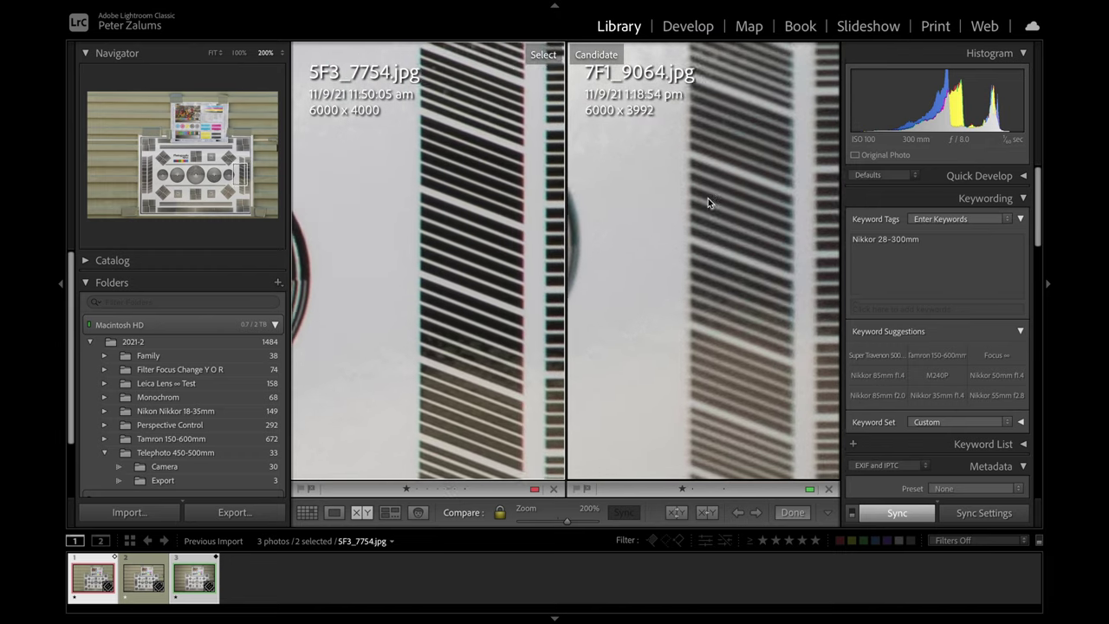
scroll(708, 199, "left", 8)
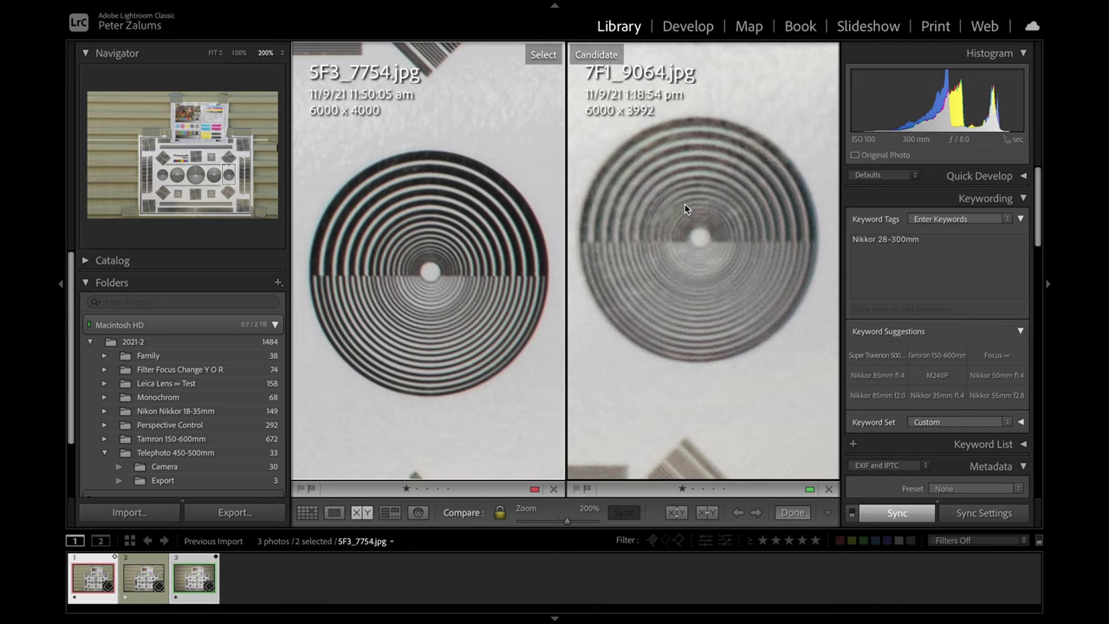
scroll(646, 272, "down", 10)
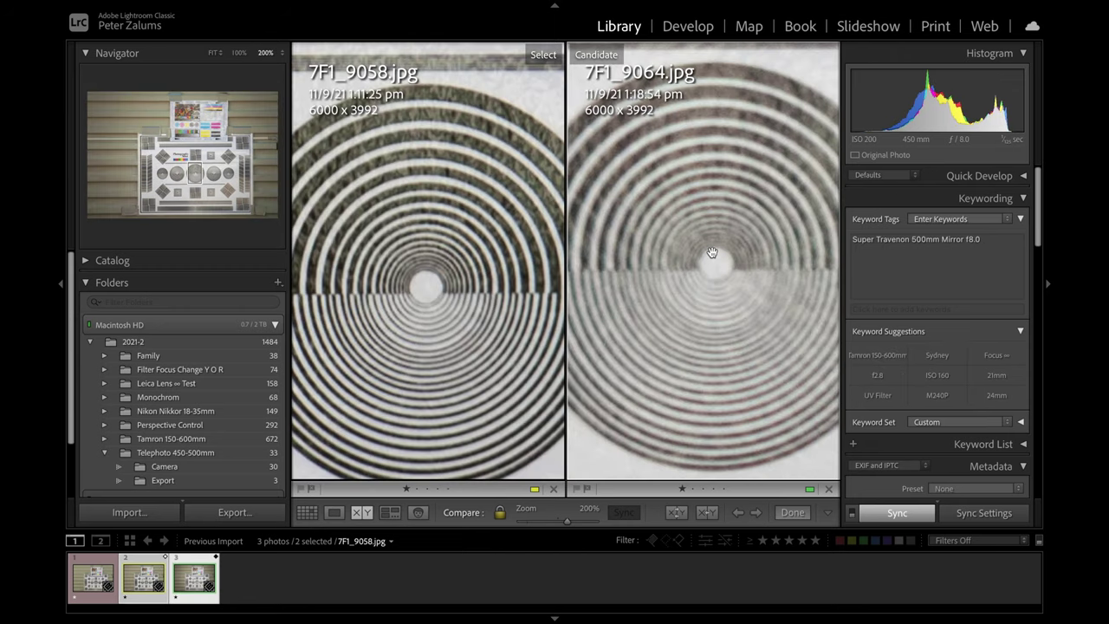
Step: Make 7F1_9058 active, pan both views up the chart, then zoom them back to Fit
left_click(426, 290)
scroll(426, 290, "up", 10)
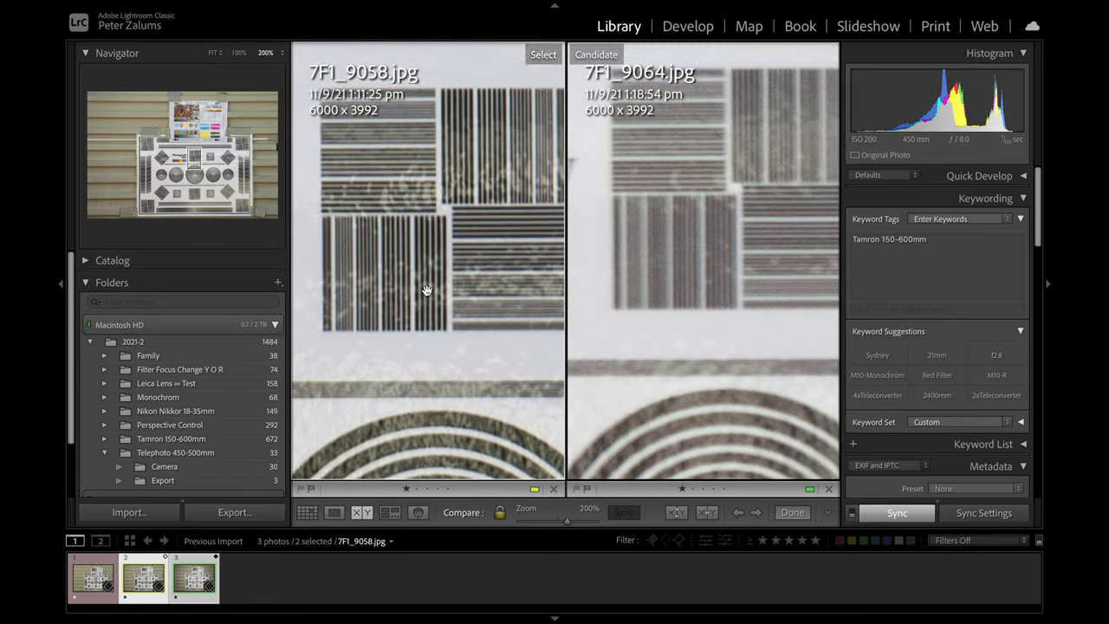
scroll(427, 289, "up", 10)
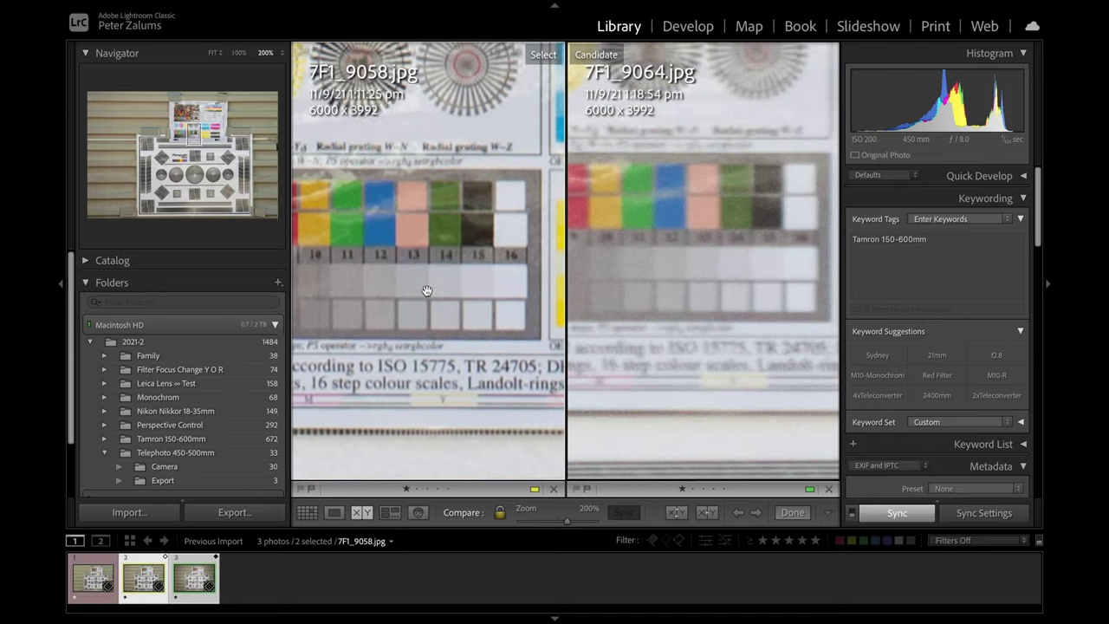
scroll(427, 289, "up", 8)
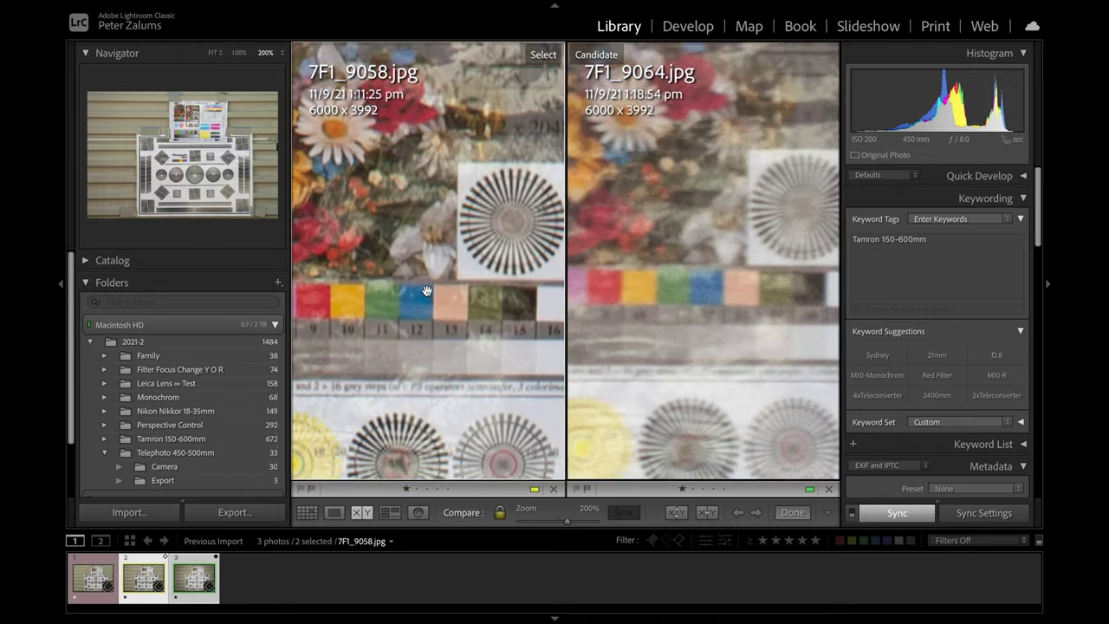
left_click(426, 289)
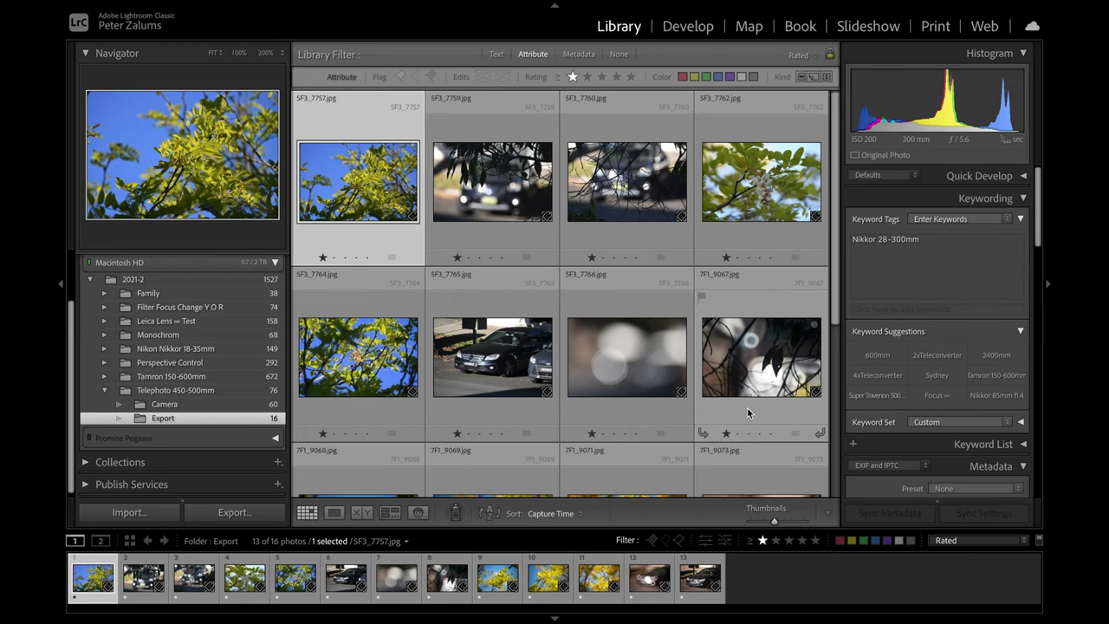
Step: Select the car photo SF3_7765 and compare it side by side with SF3_7766
scroll(747, 407, "down", 2)
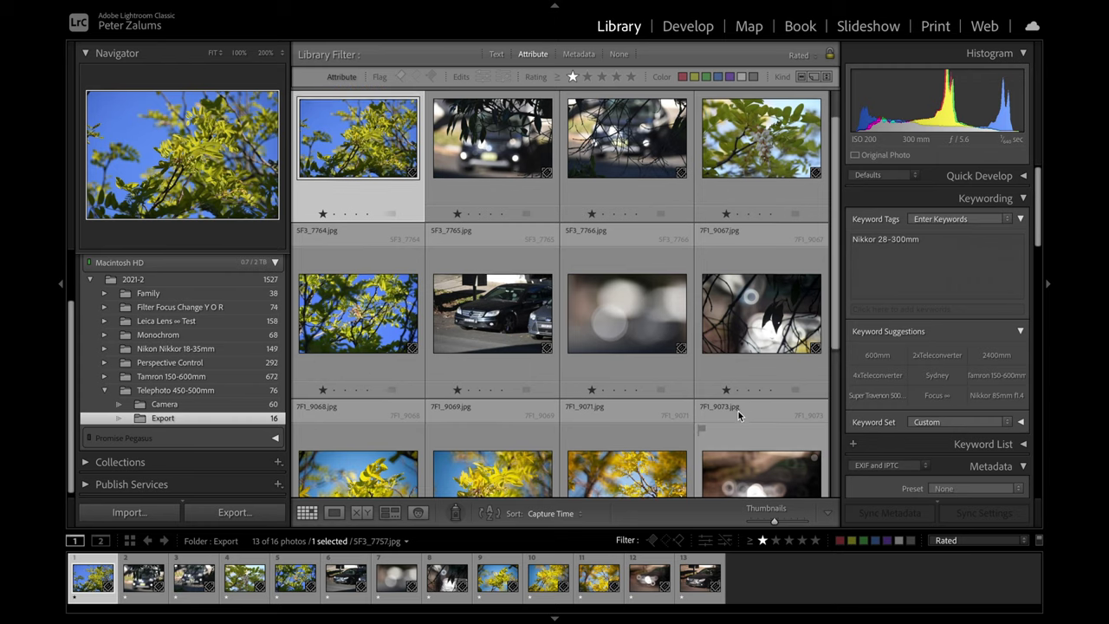
left_click(496, 339)
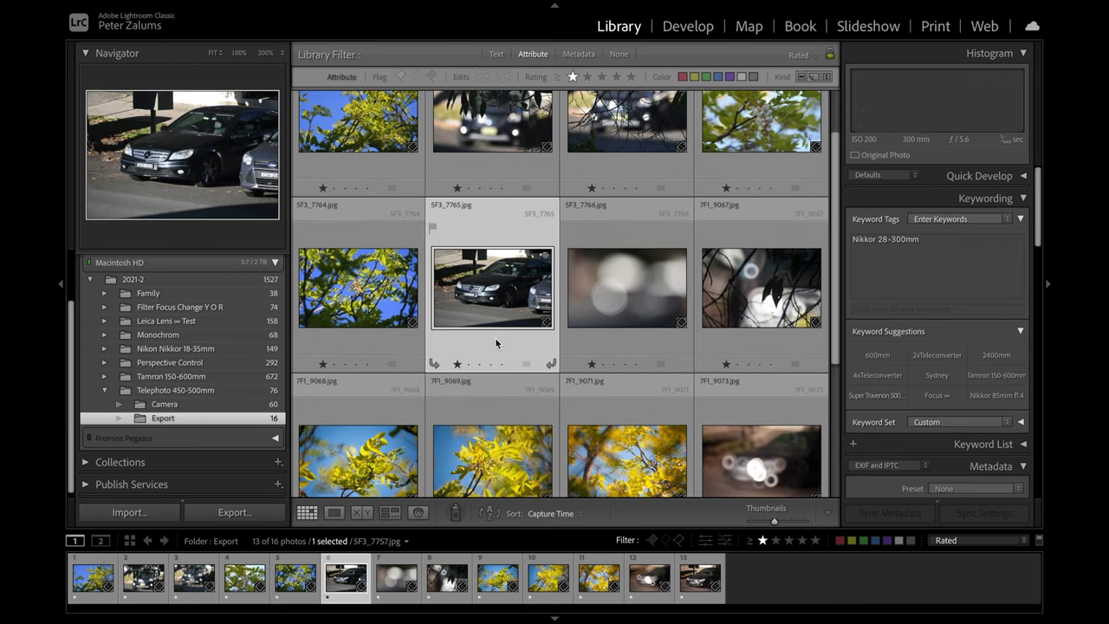
left_click(363, 512)
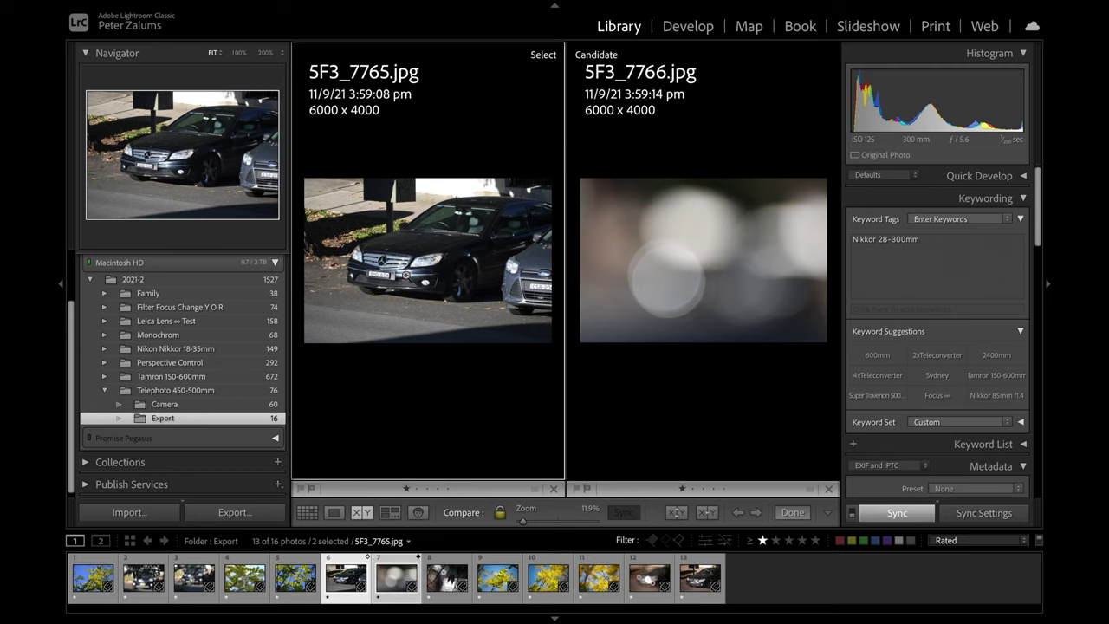
Step: Hide the left panel and compare mirror-lens shots 7F1_9074 and 7F1_9073 from the filmstrip
left_click(61, 282)
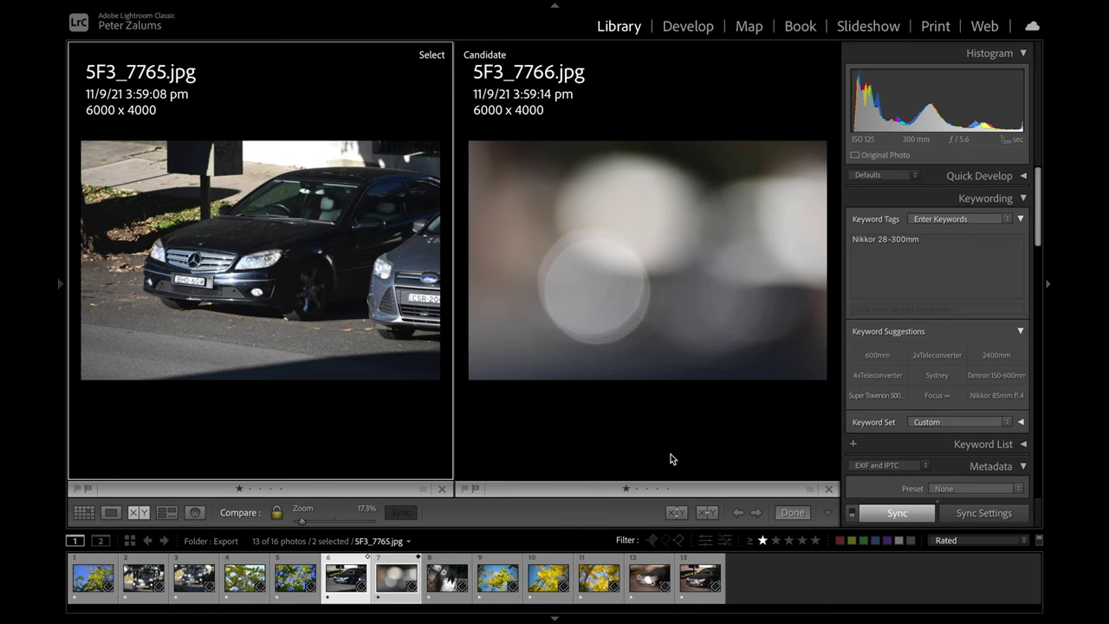
left_click(700, 572)
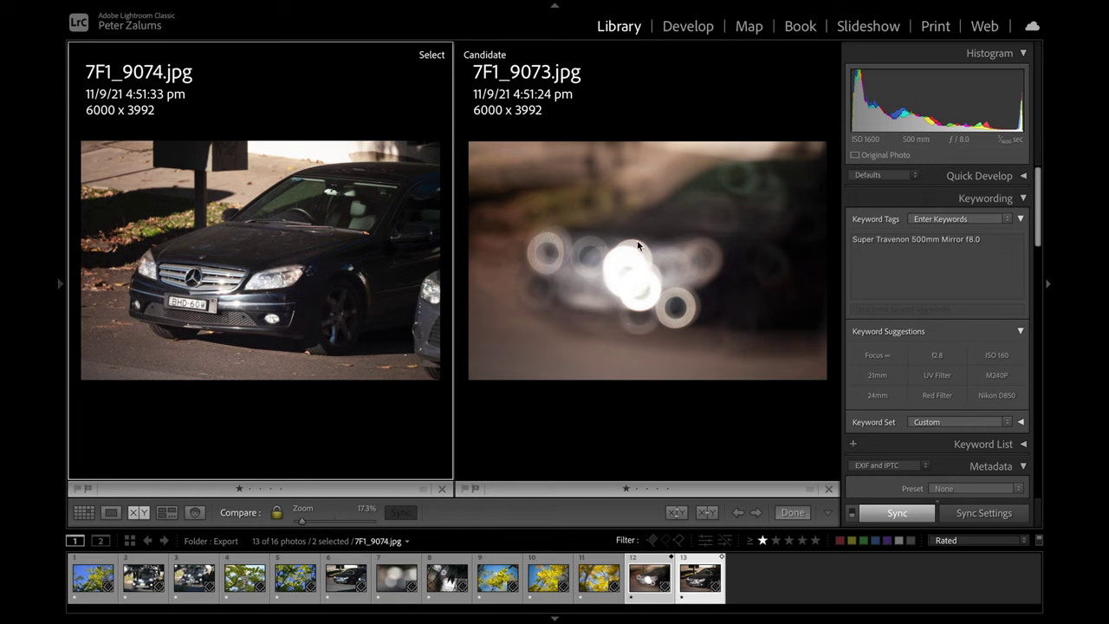
Step: Compare 7F1_9067 with 7F1_9068, keep the left panel docked, then view 7F1_9067 alone in Loupe
left_click(445, 567)
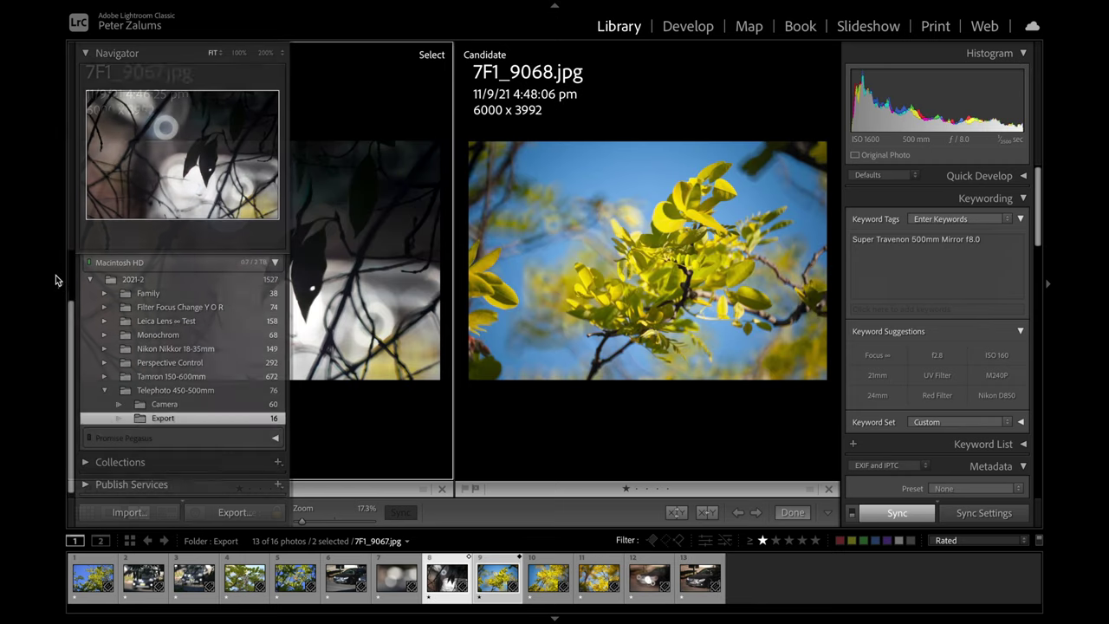
left_click(60, 288)
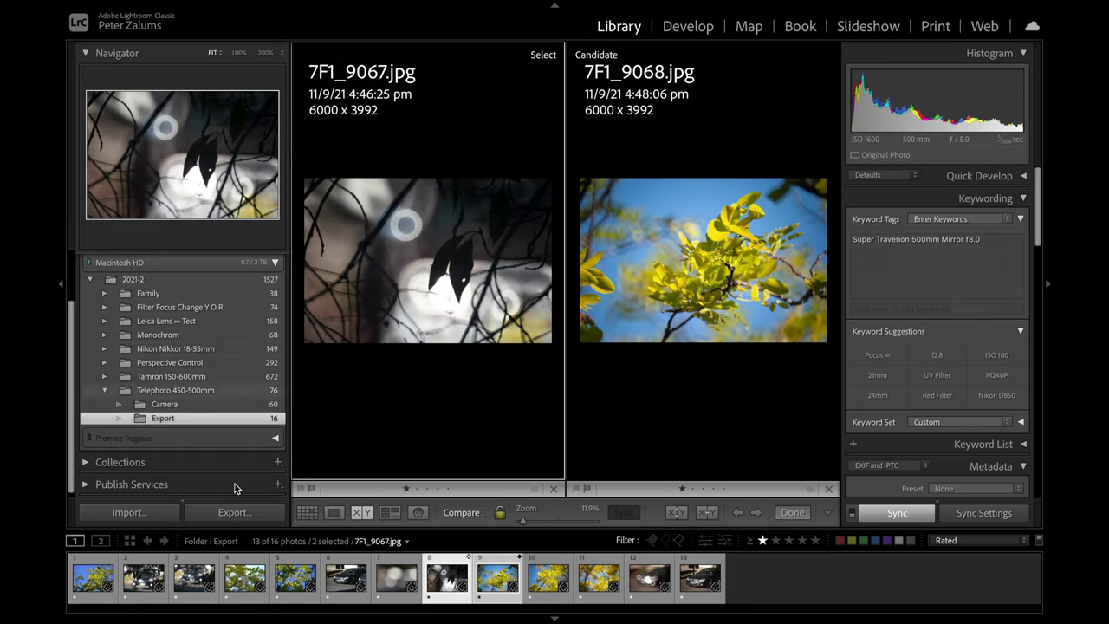
left_click(334, 512)
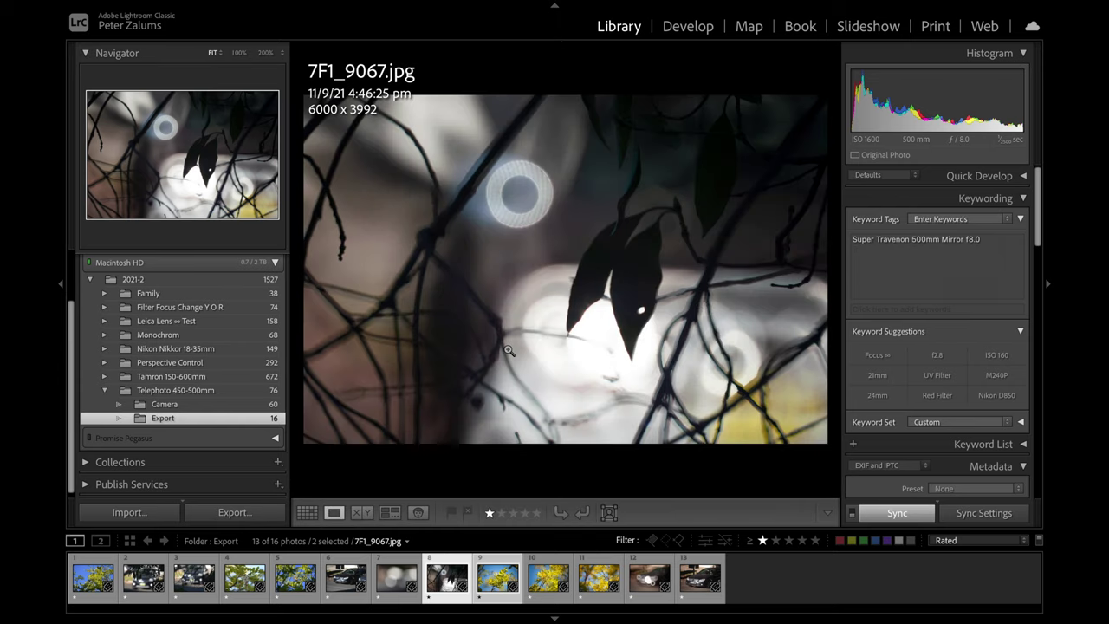
left_click(428, 563)
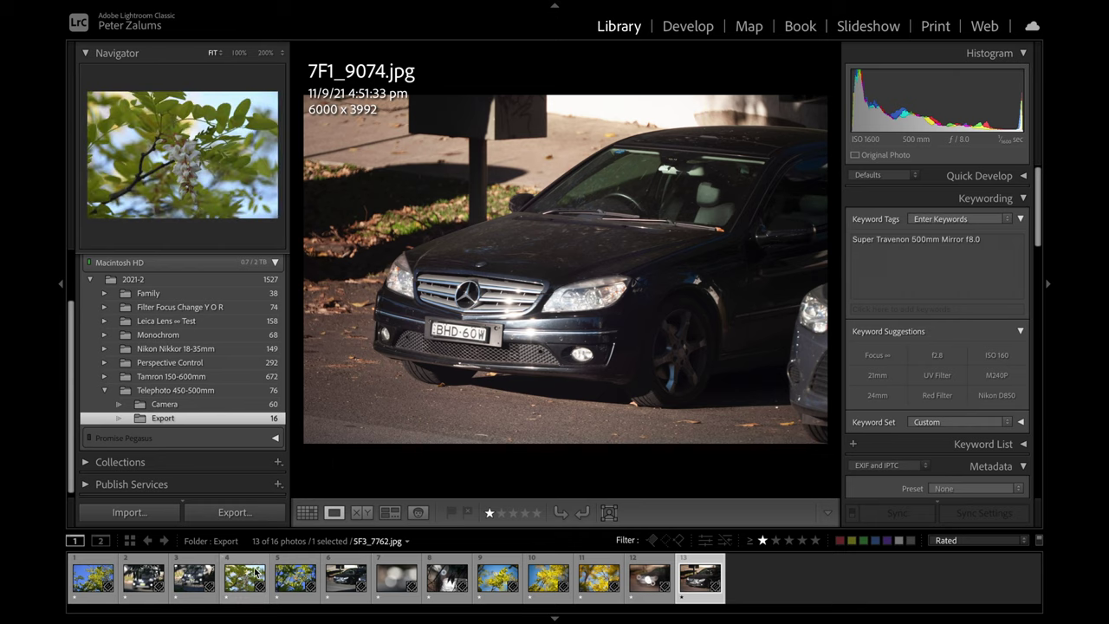
Step: Return to the Export folder's Grid, scroll to the top, and select SF3_7757
left_click(307, 512)
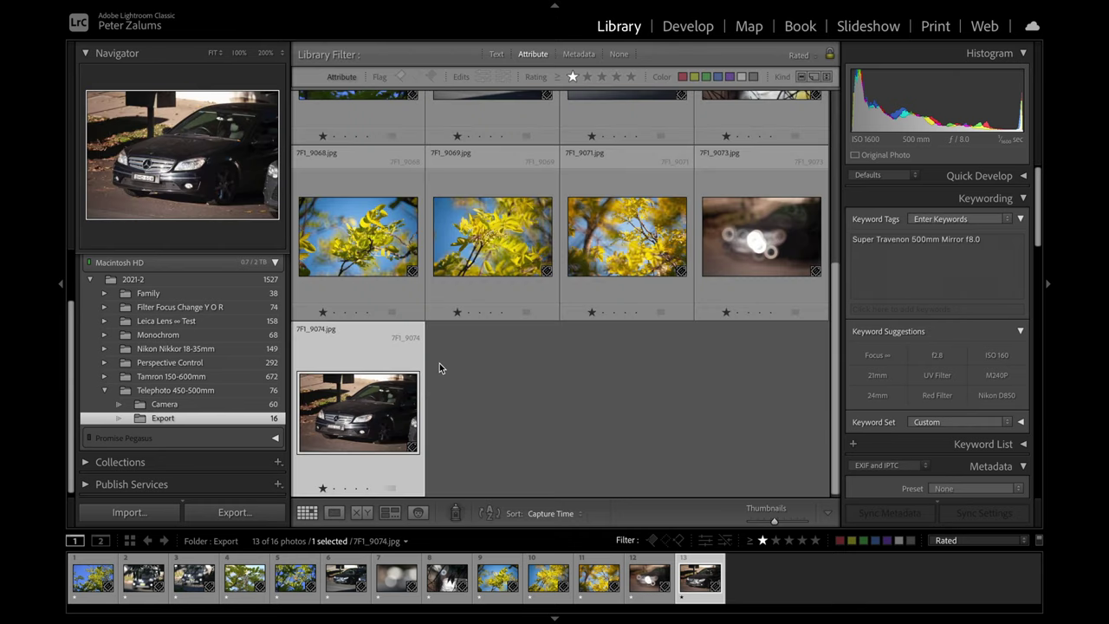
scroll(440, 368, "up", 3)
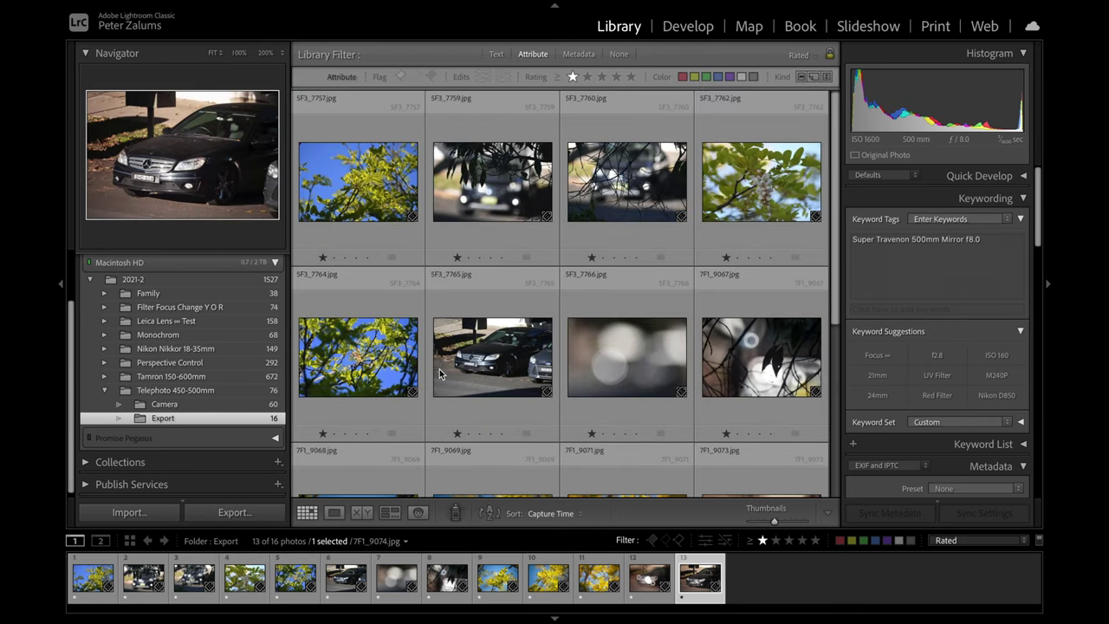
left_click(373, 237)
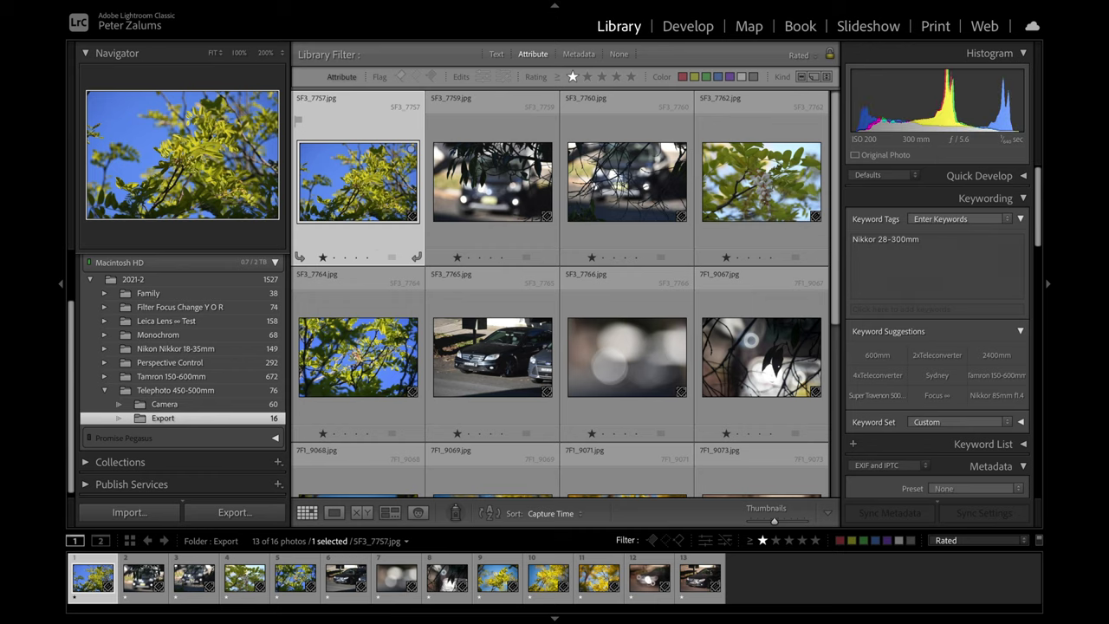